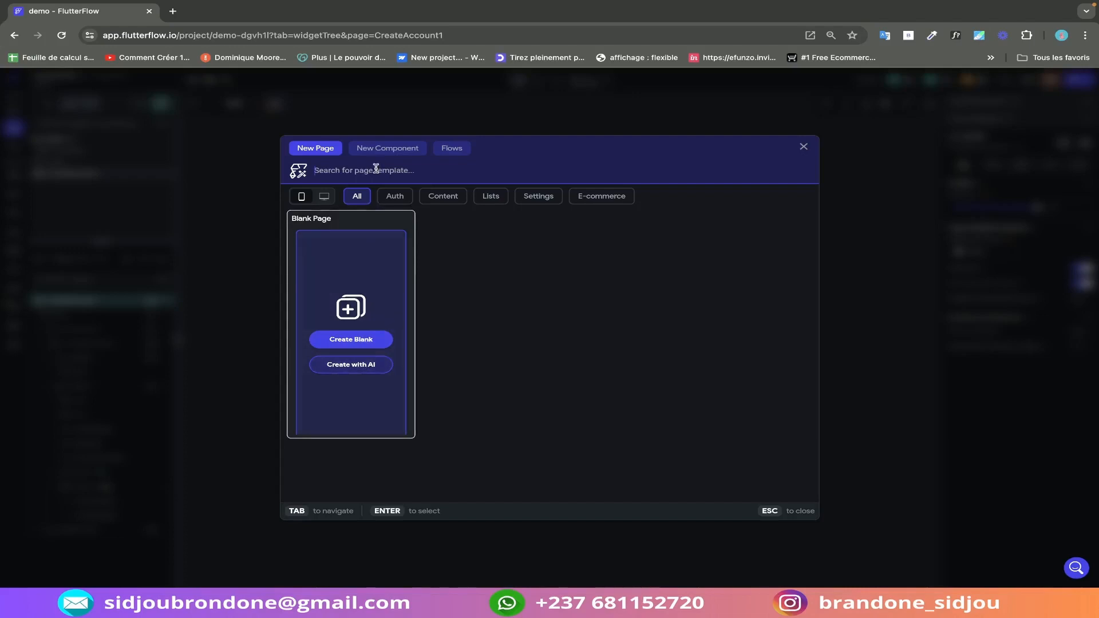
Create a blank page named admin.
text(ar)
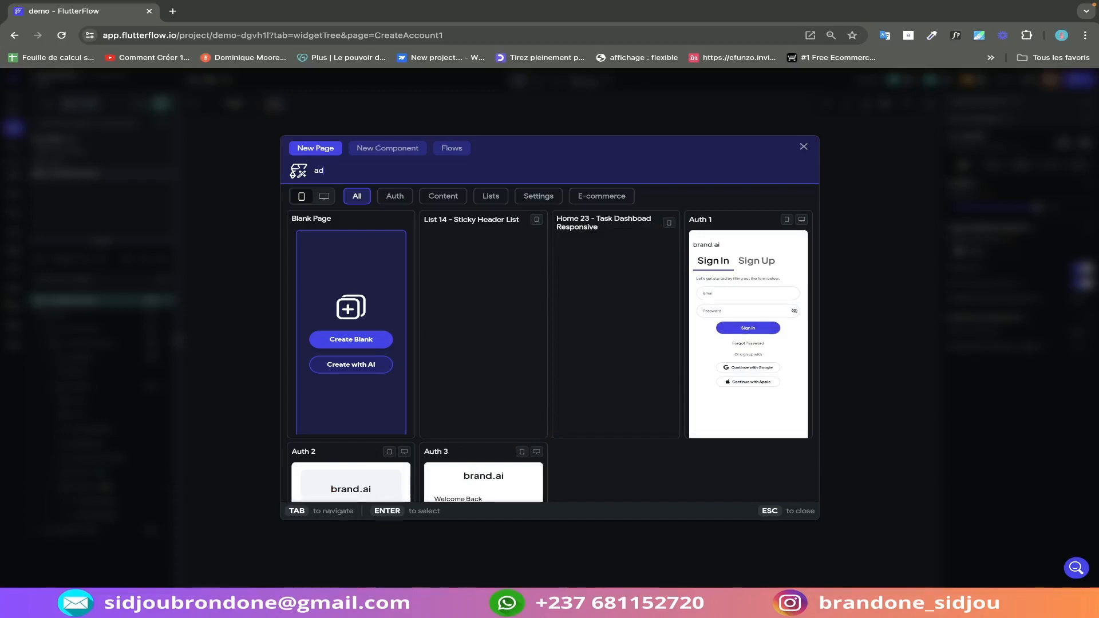
text(min)
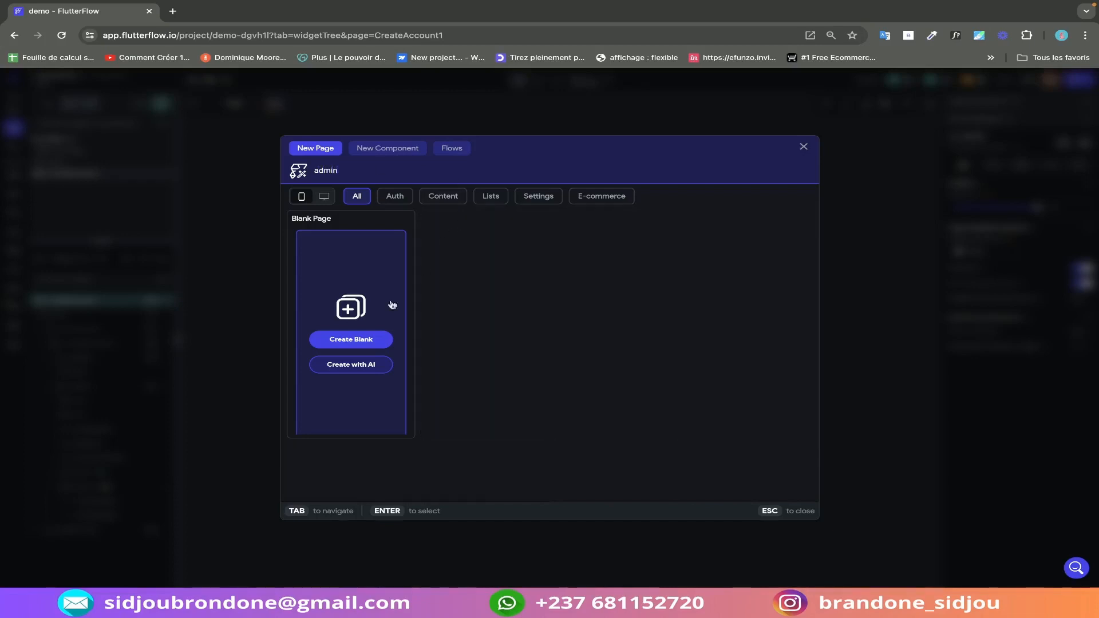
click(358, 338)
click(654, 355)
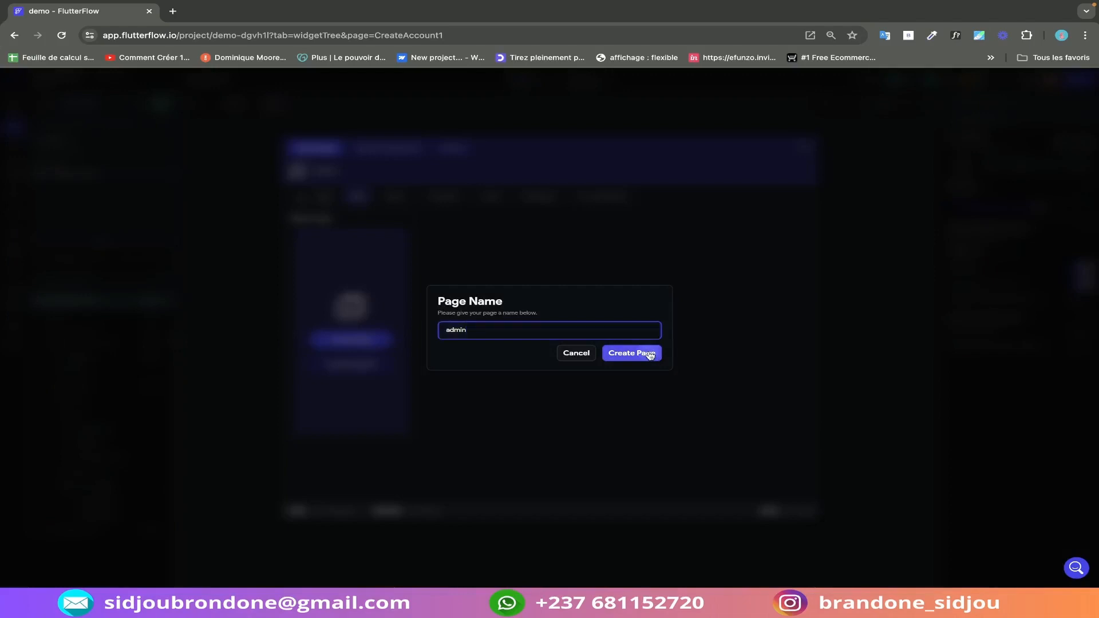
Change the app bar title of the admin page to Admin_Page.
click(513, 198)
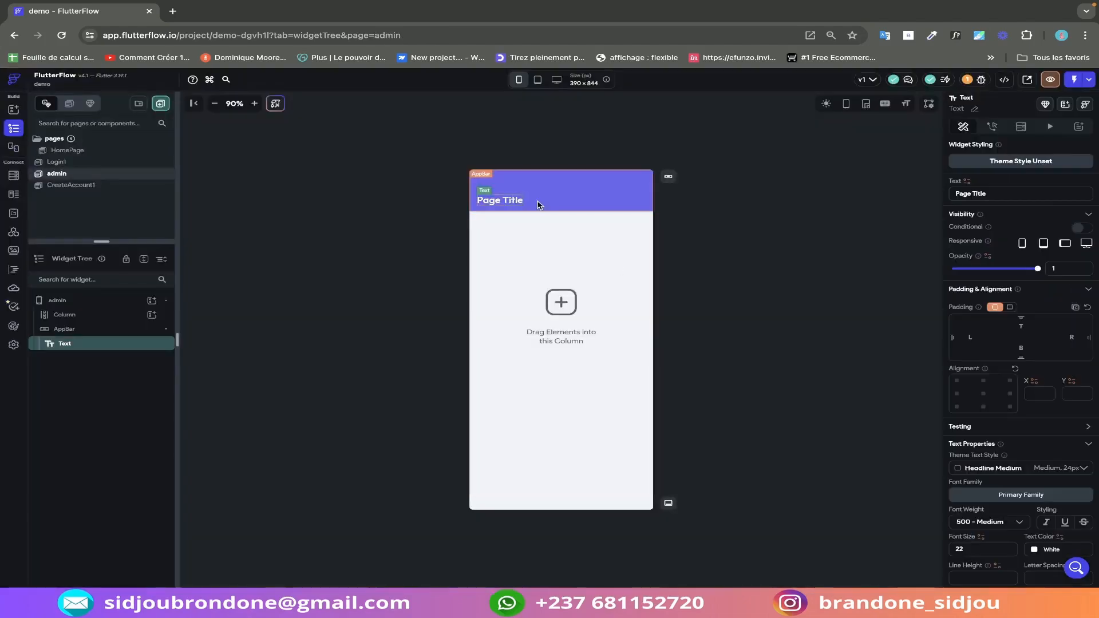
triple_click(1017, 194)
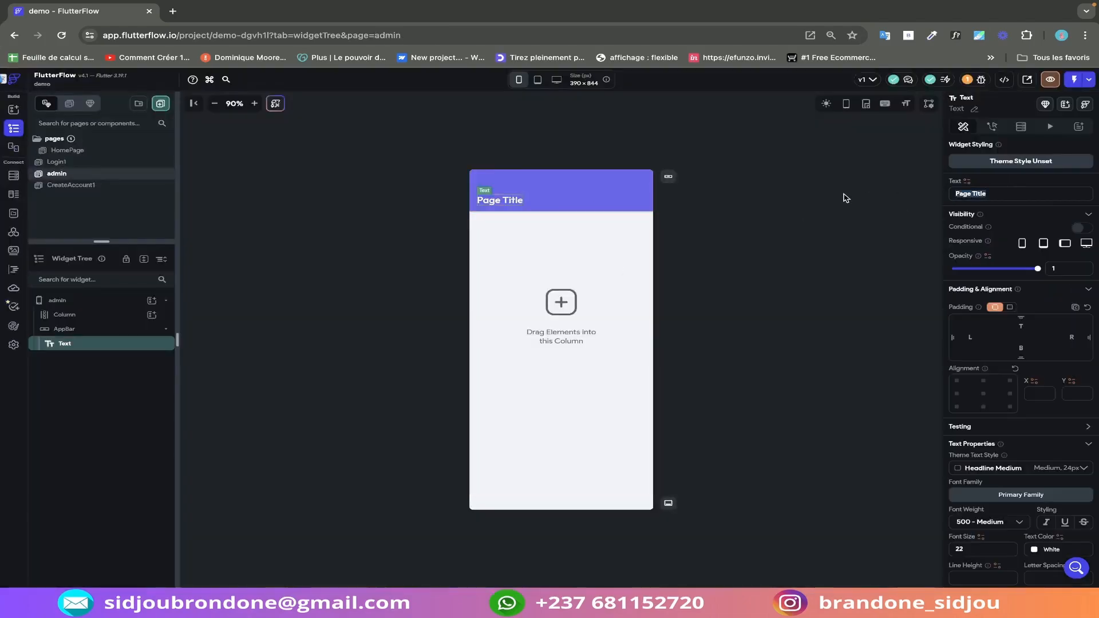
text(Admin_Page)
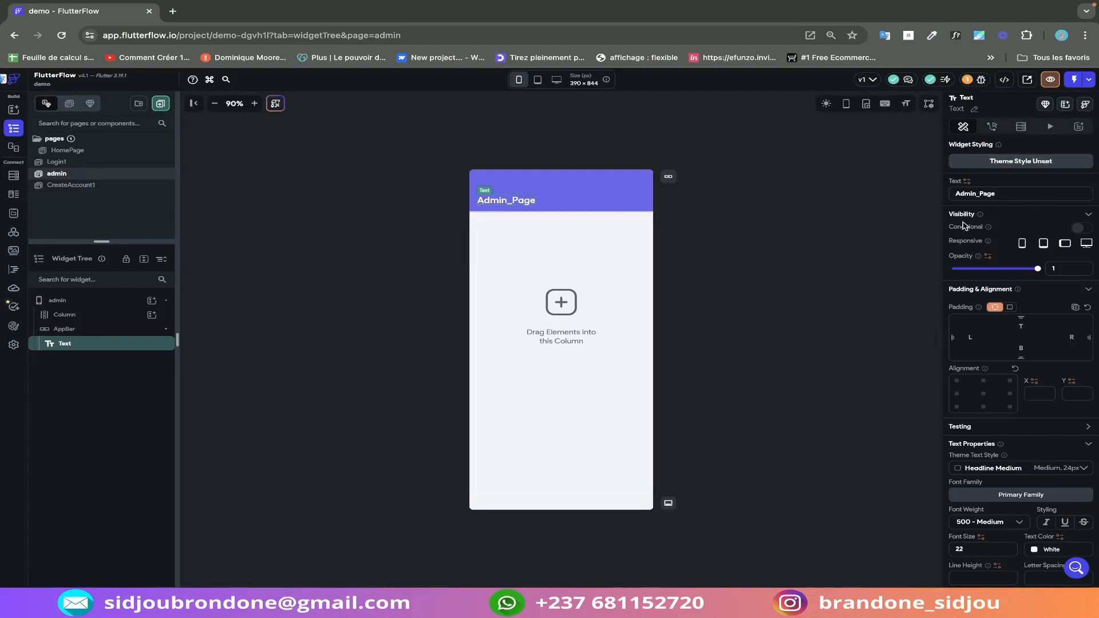
Duplicate the admin page and rename the copy editor.
click(160, 103)
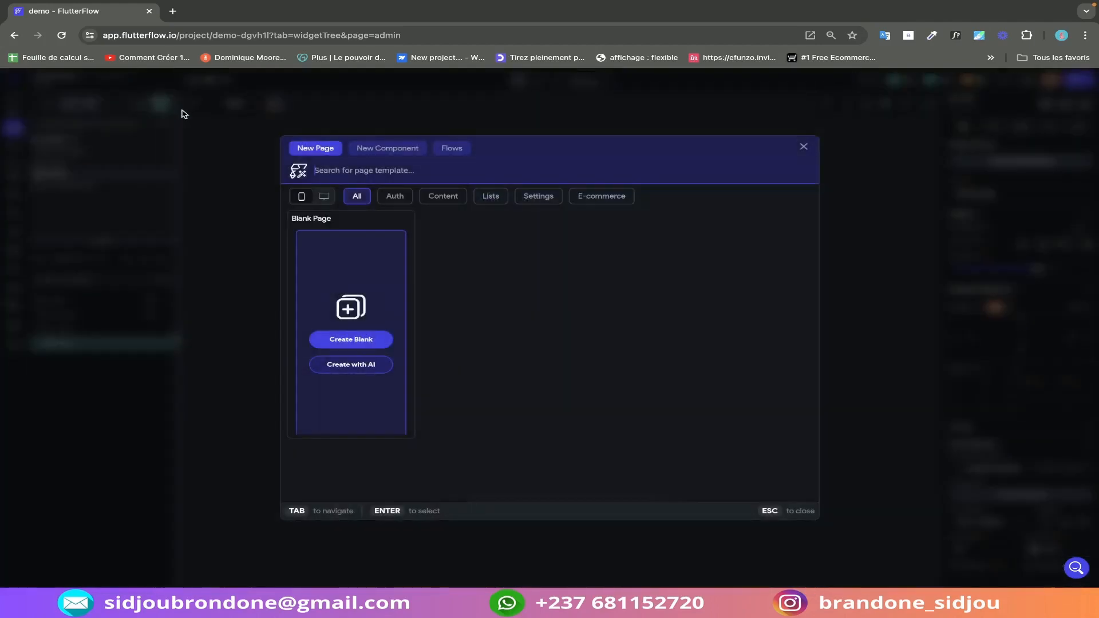
click(229, 244)
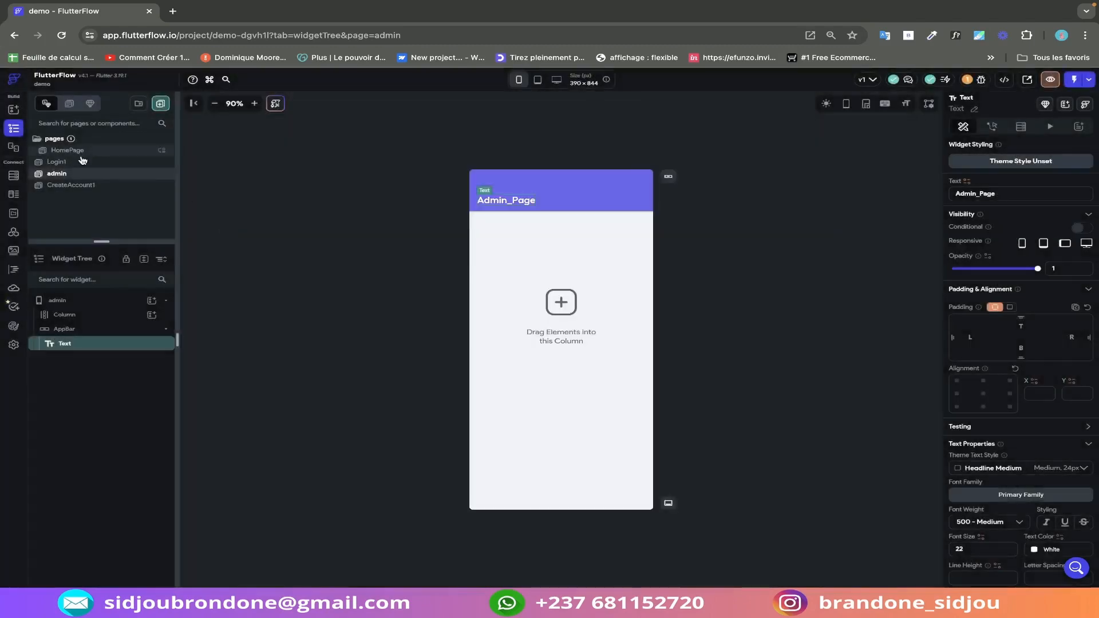
right_click(92, 179)
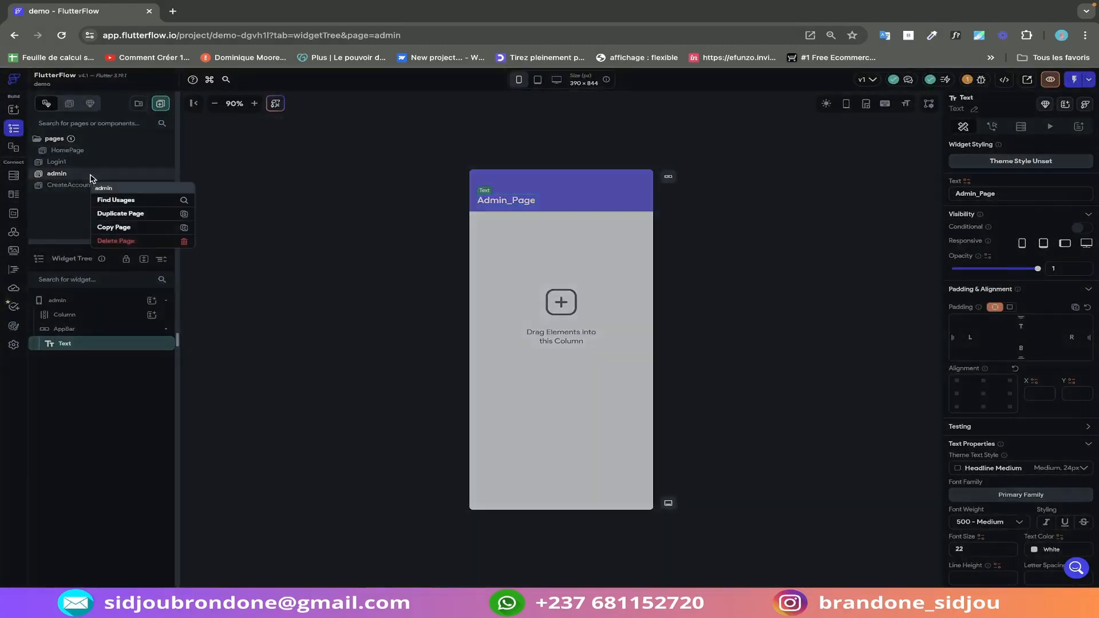
click(139, 215)
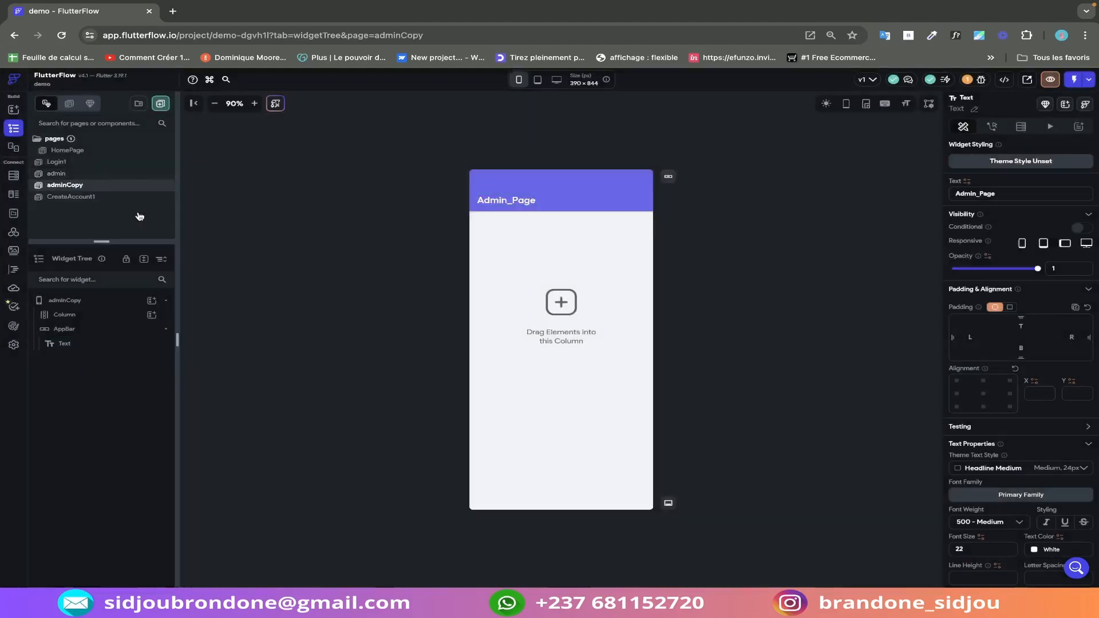
double_click(82, 186)
key(BackSpace)
key(Return)
Change the app bar title of the editor page to Éditor_Page.
click(506, 200)
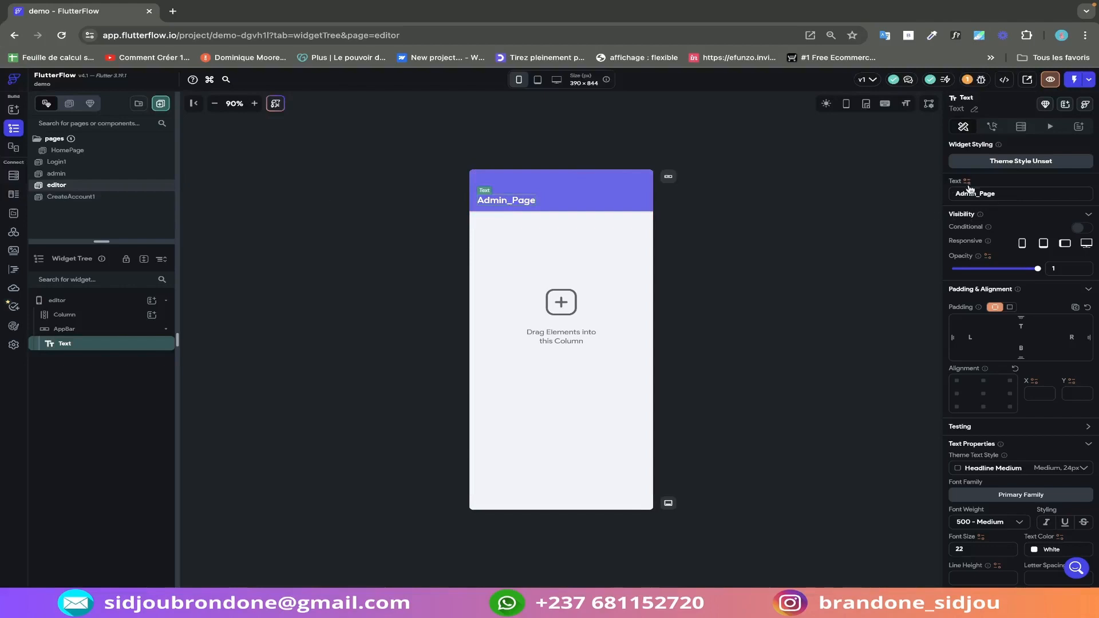
drag(976, 193, 917, 197)
text(Éditor)
click(785, 248)
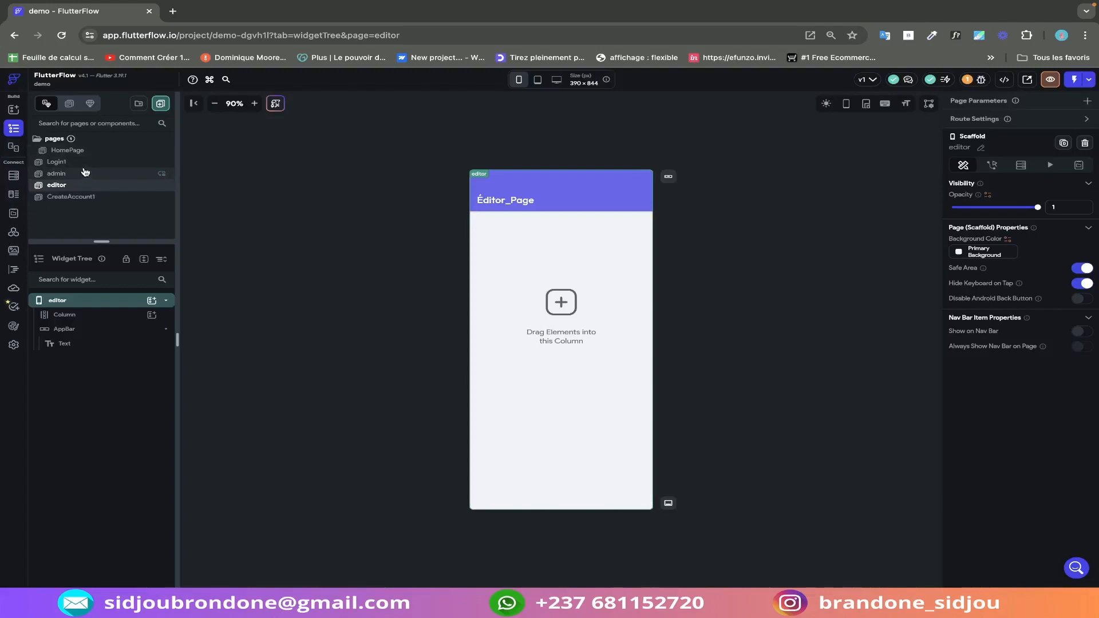
Add a ListTile to the column of HomePage and duplicate it.
click(91, 150)
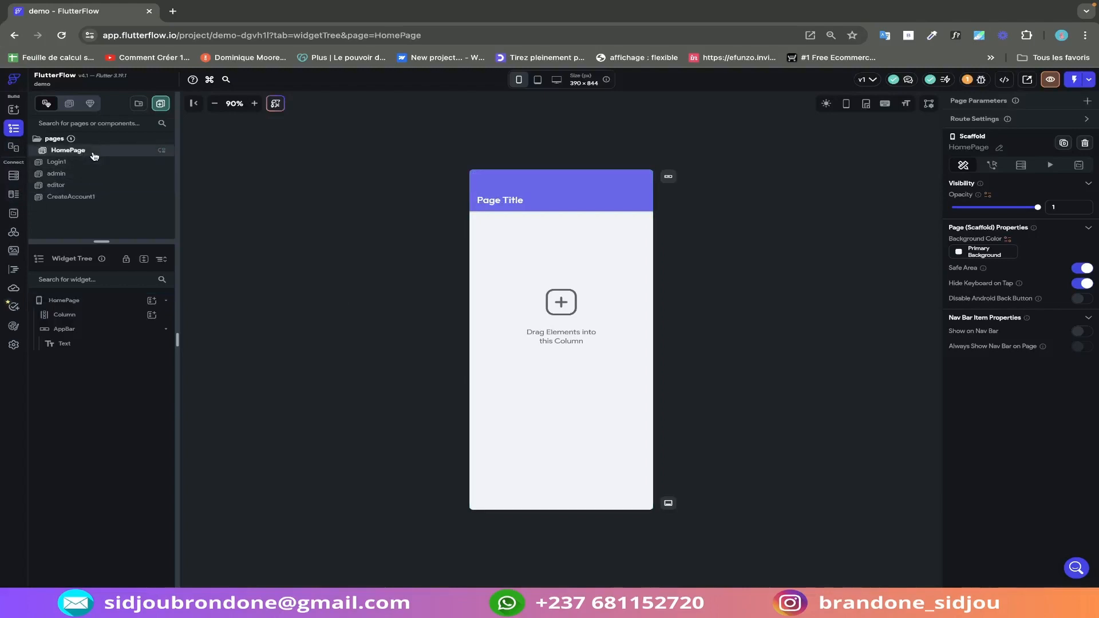
click(152, 317)
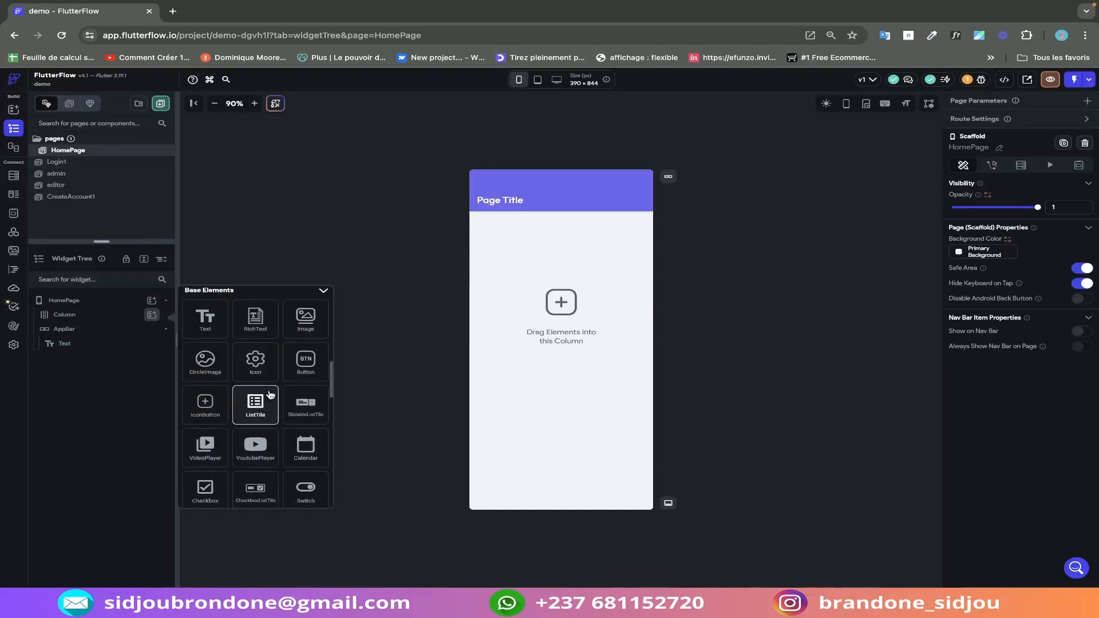
click(263, 409)
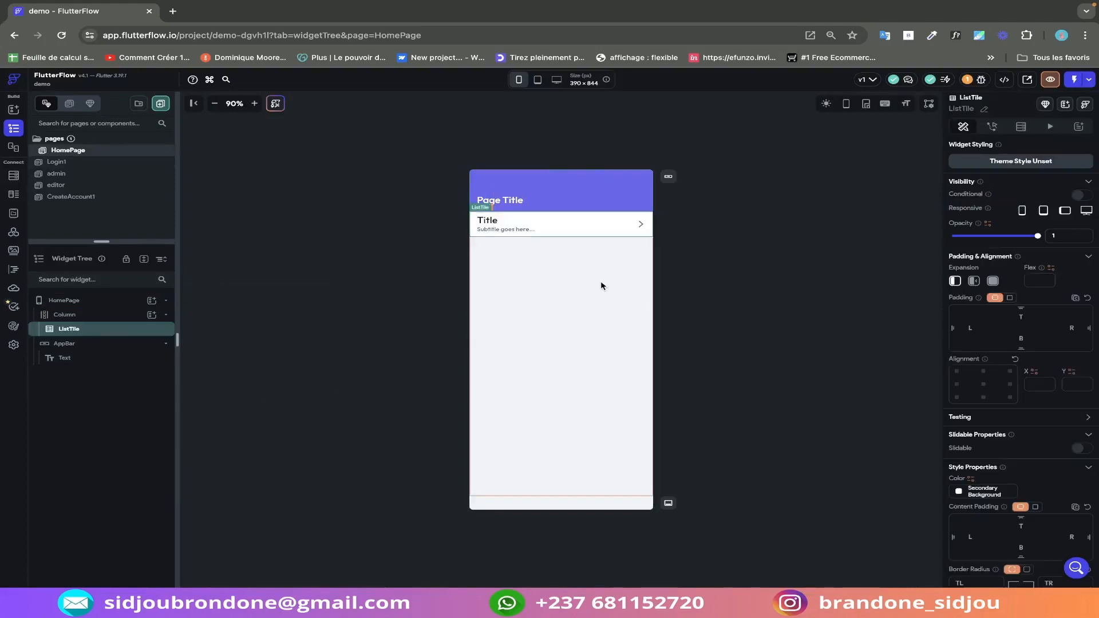
right_click(116, 330)
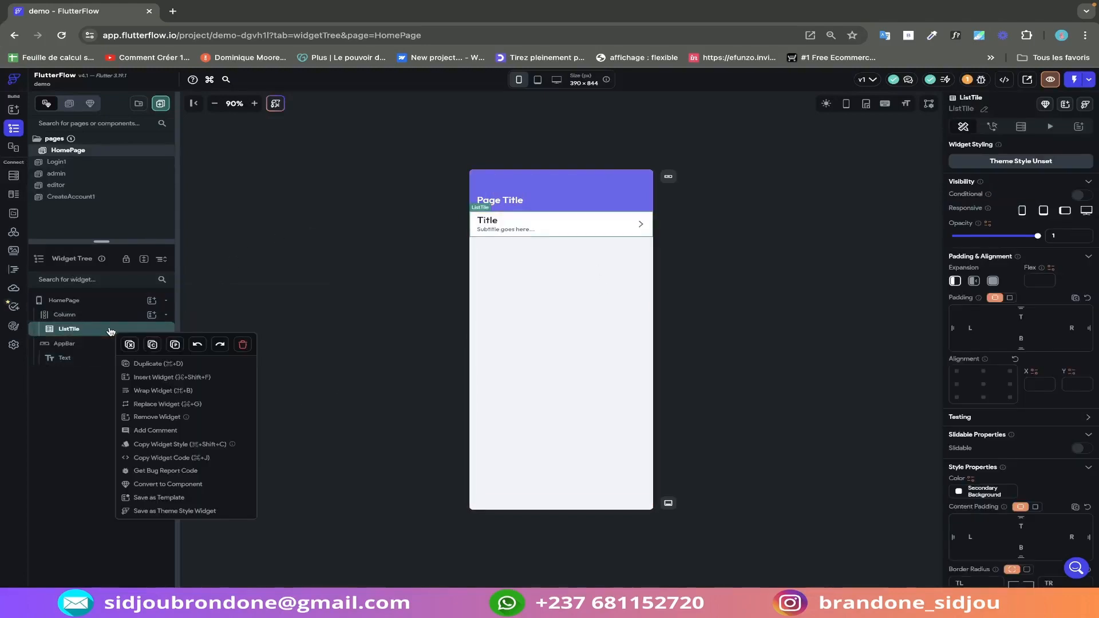
click(154, 364)
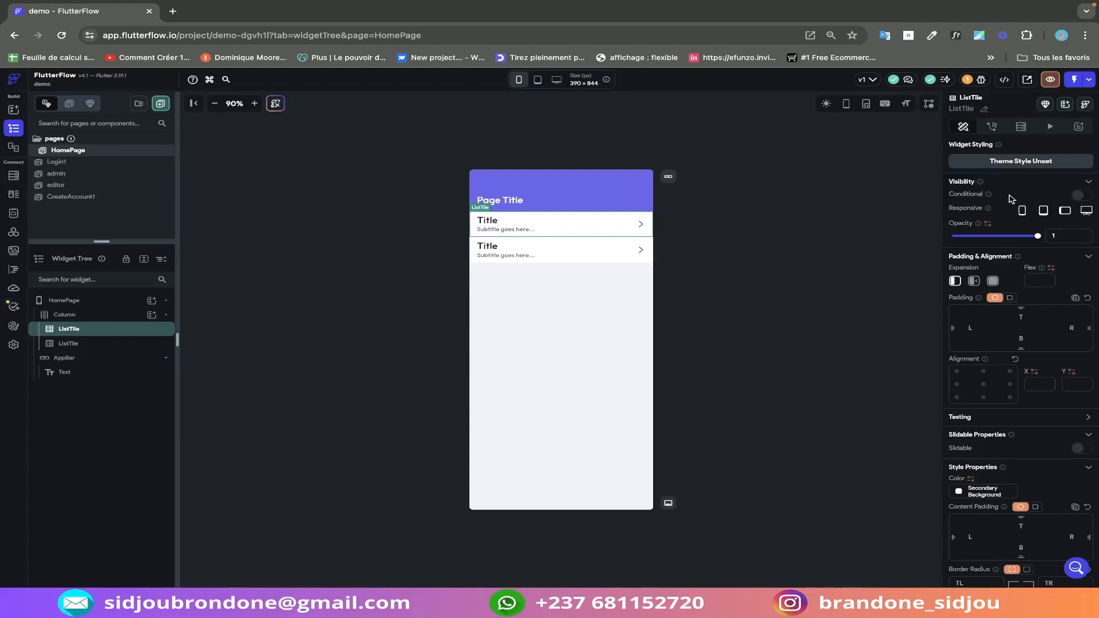
Set the title text of the first list tile on HomePage to Admin.
scroll(1012, 199, down, 2)
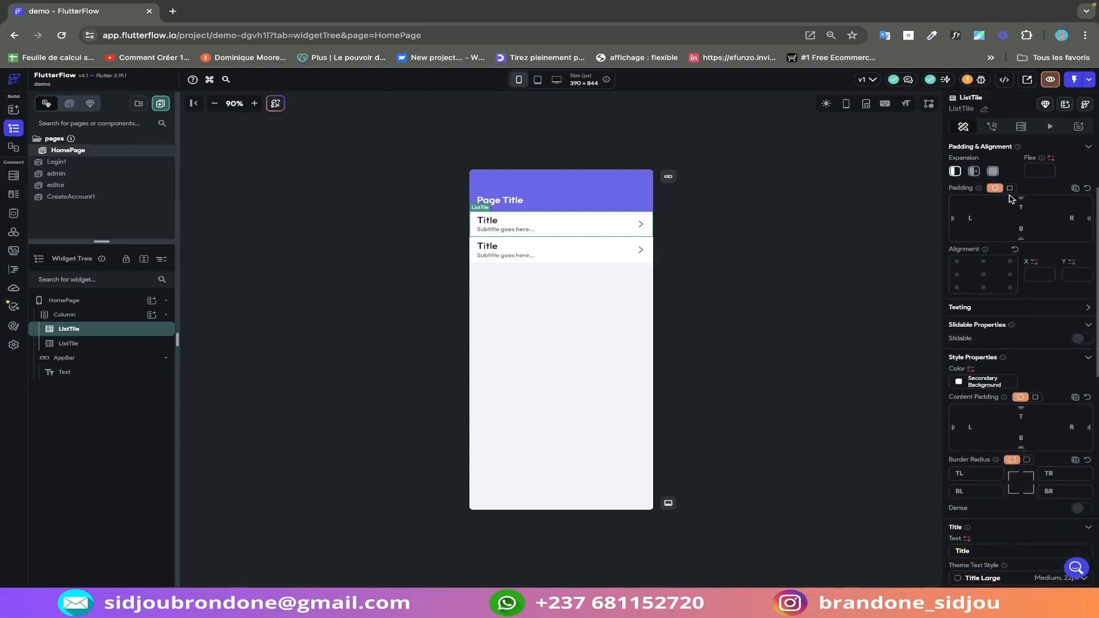
scroll(1010, 286, down, 3)
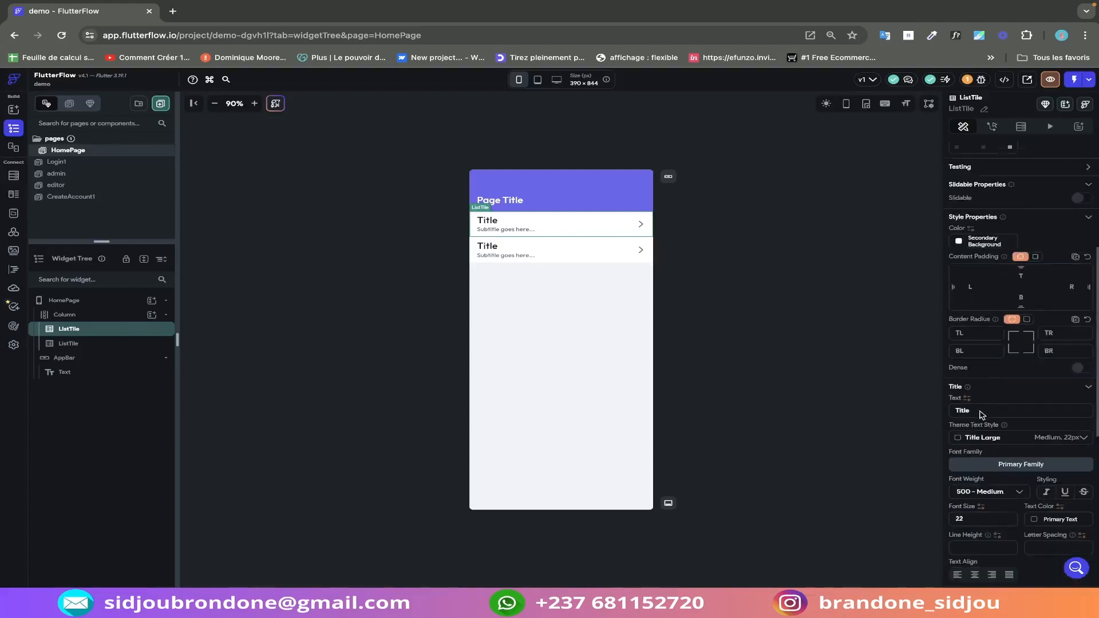
drag(980, 373, 945, 376)
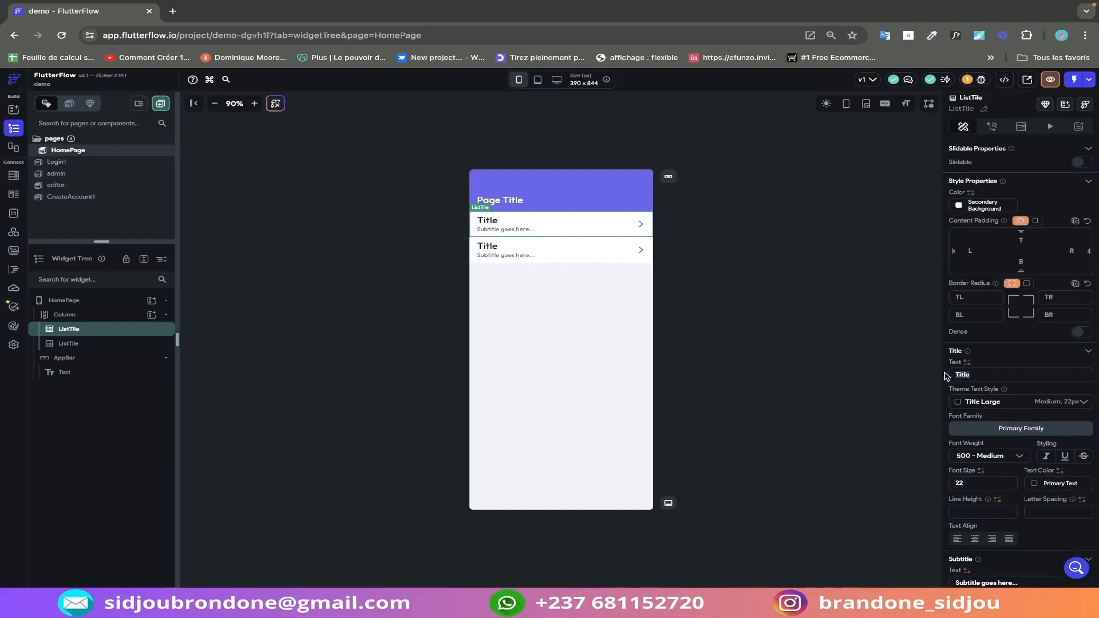
text(Admin)
Set the title text of the second list tile on HomePage to Editeur.
click(541, 243)
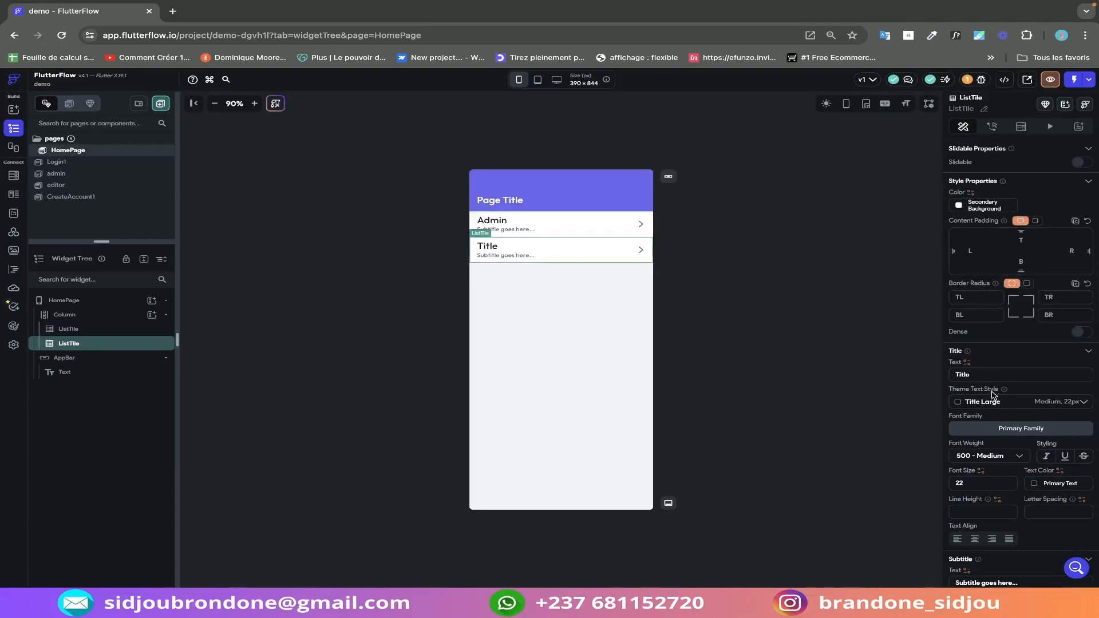
drag(979, 375, 947, 376)
text(E)
text(diteur)
click(615, 339)
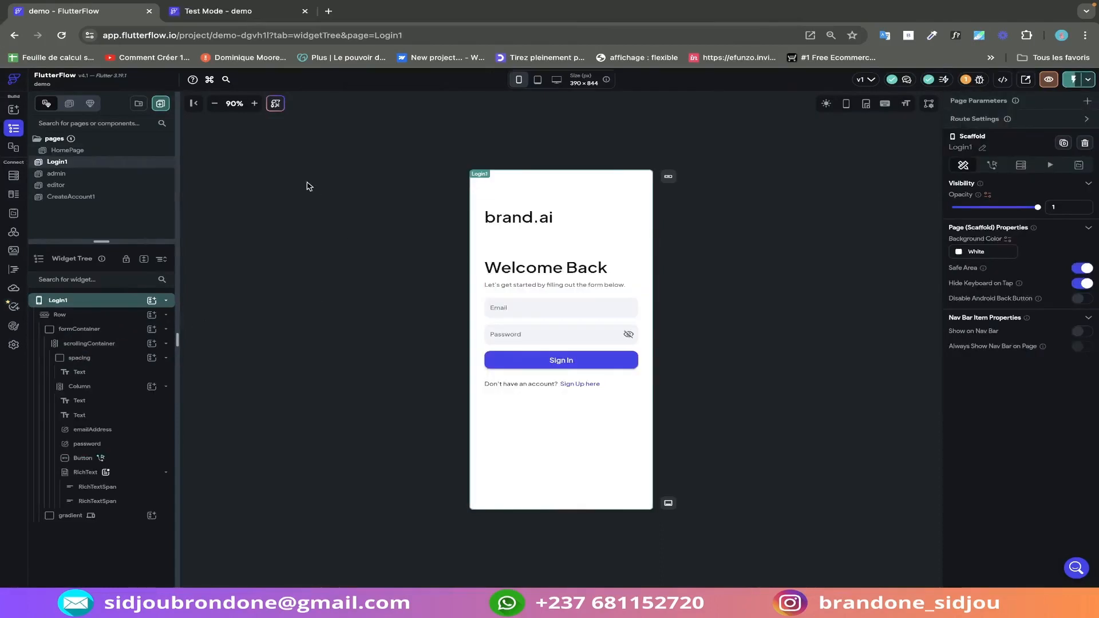
click(97, 175)
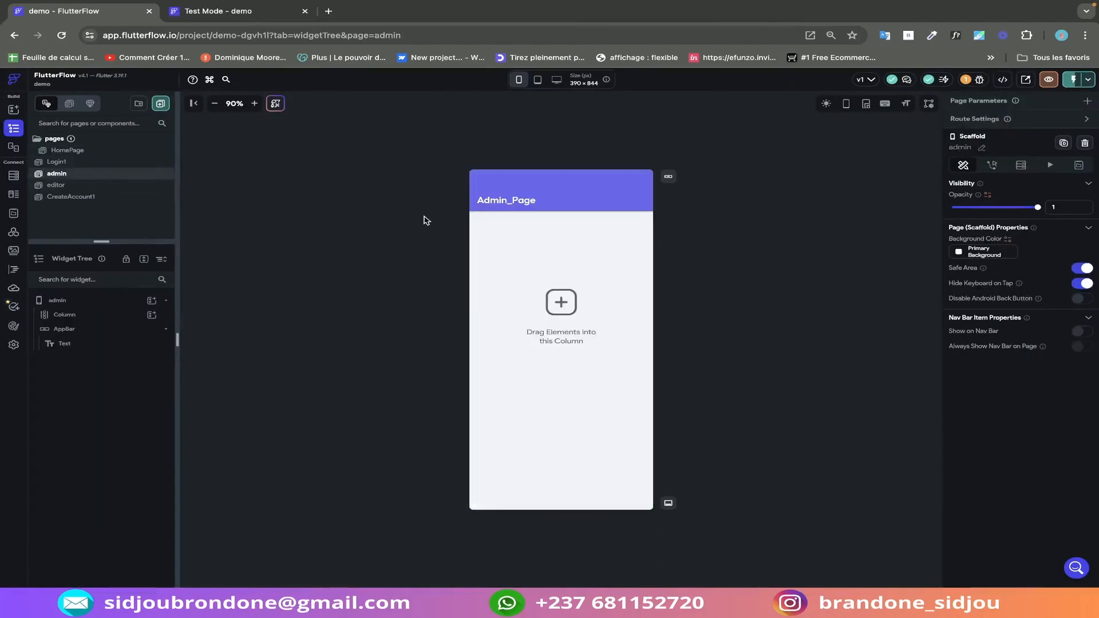
click(105, 197)
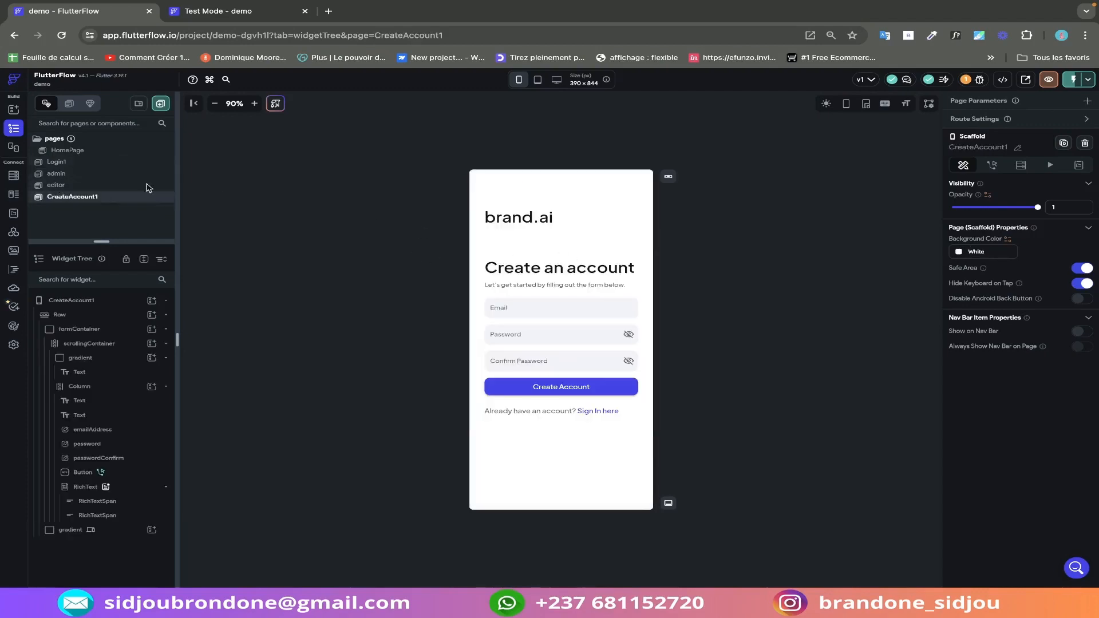
click(66, 173)
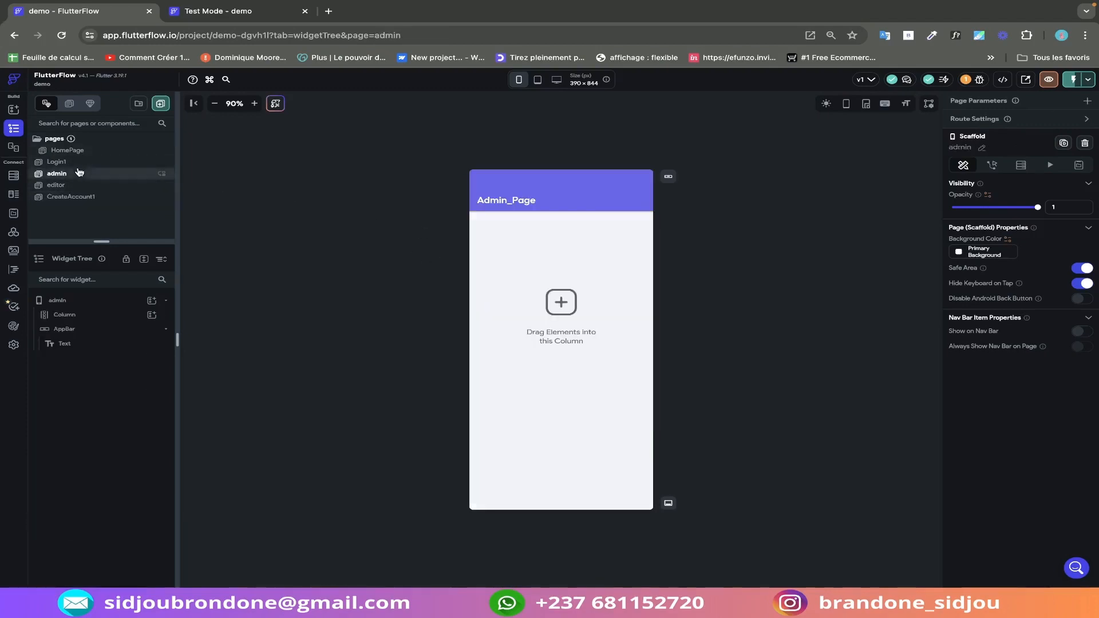
click(65, 163)
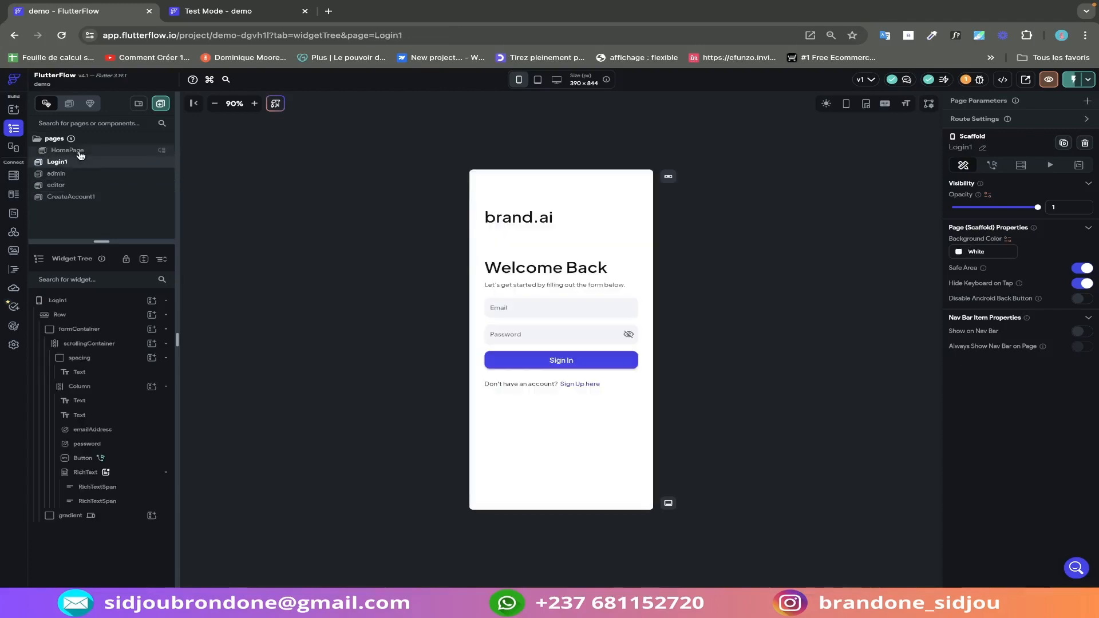
Open the Action Flow Editor for the Admin list tile on HomePage.
click(103, 152)
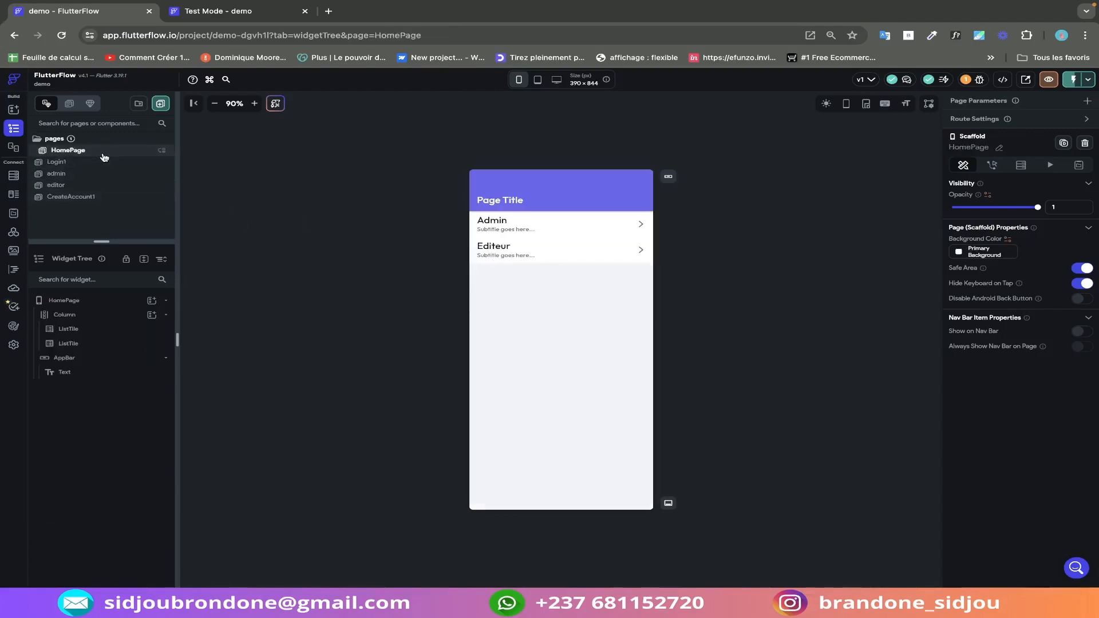
click(576, 232)
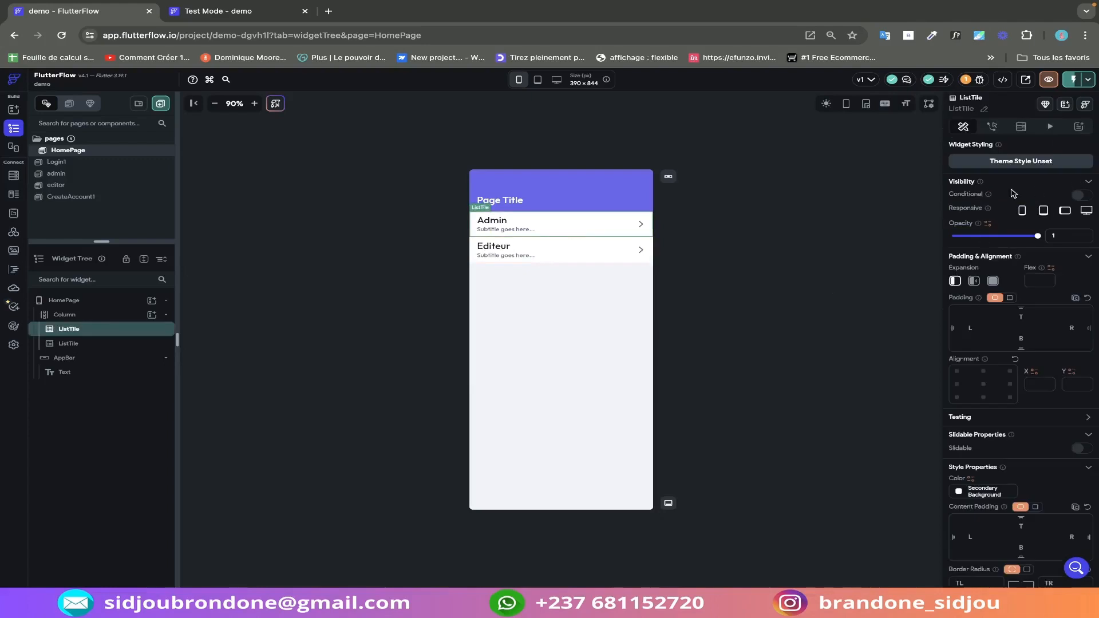
click(992, 126)
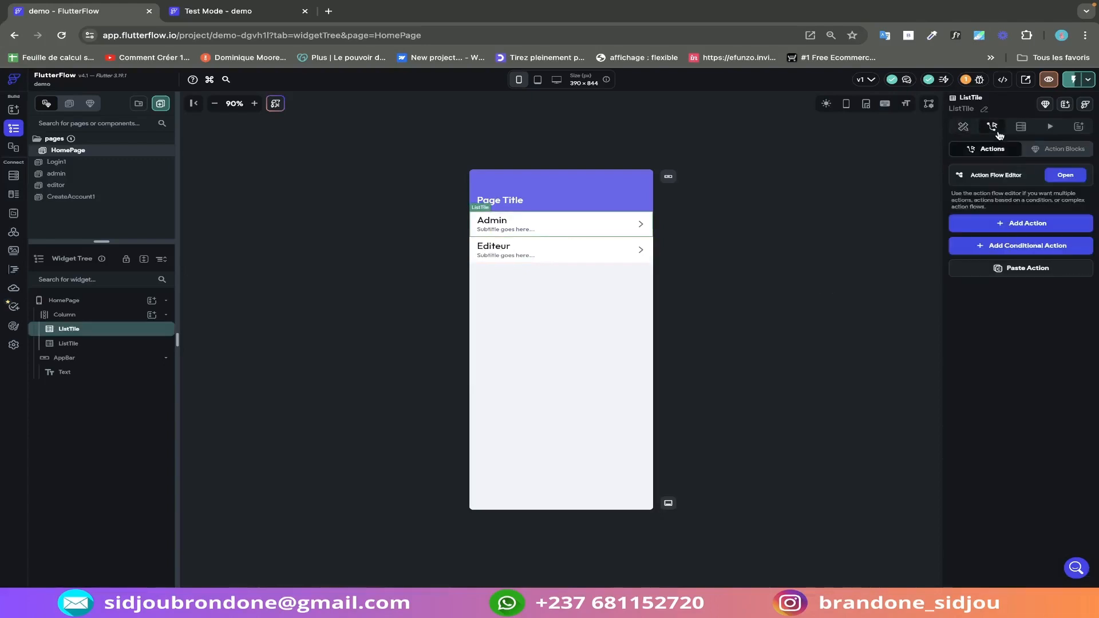
click(1066, 175)
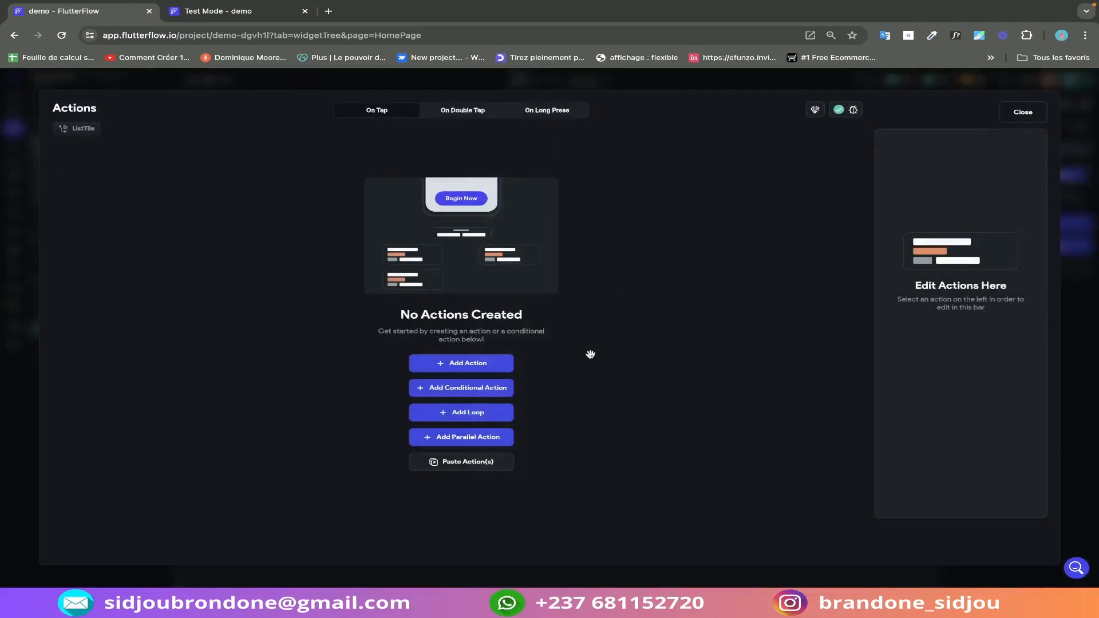
click(470, 364)
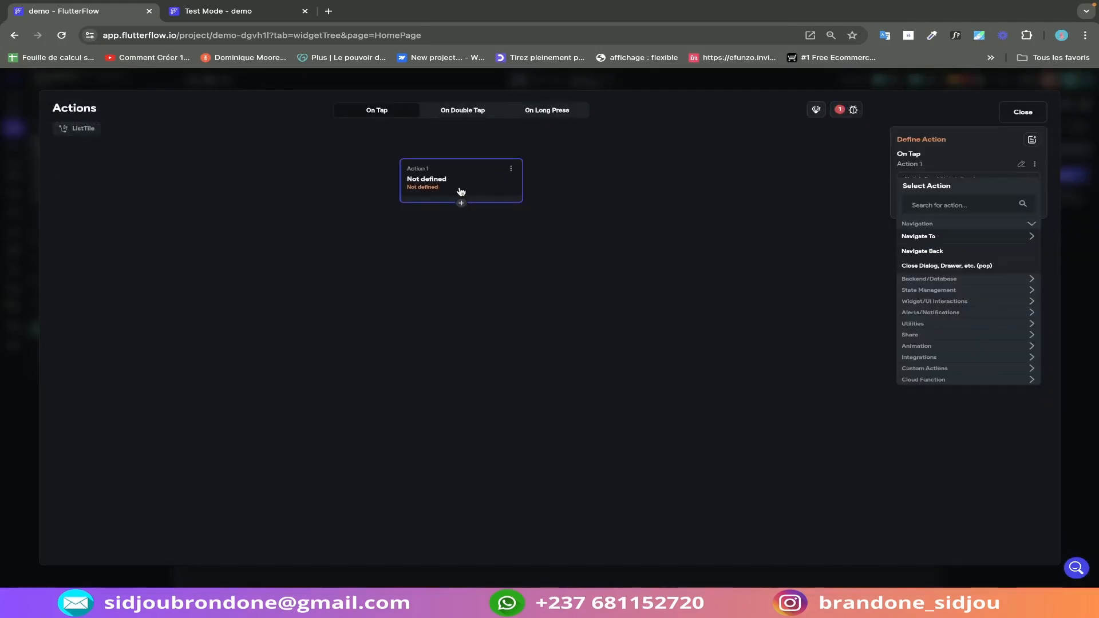
click(511, 170)
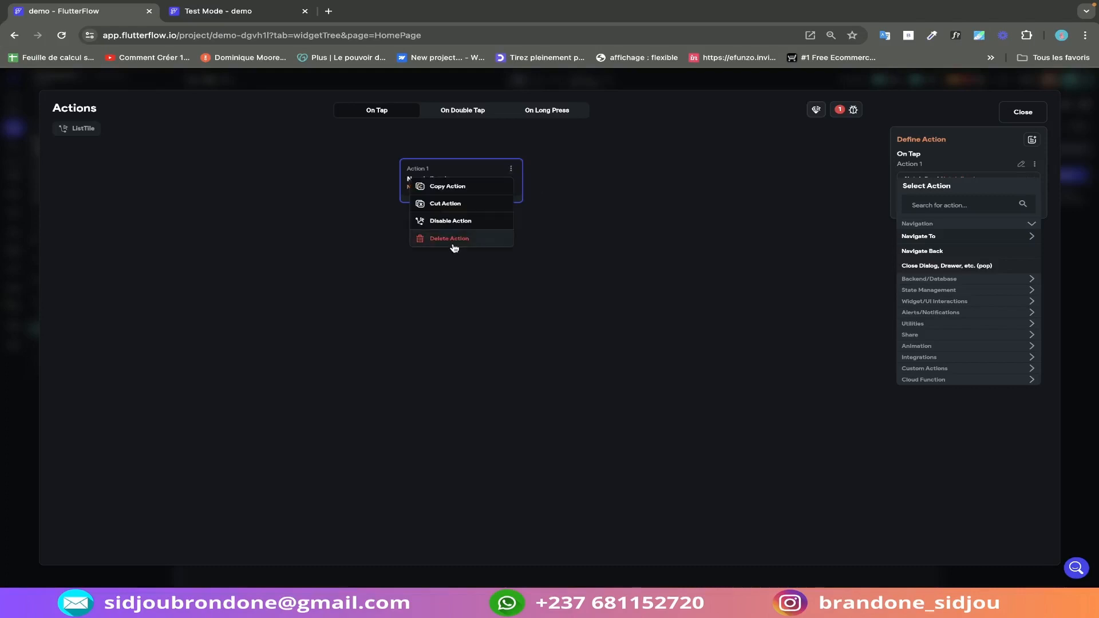
click(455, 240)
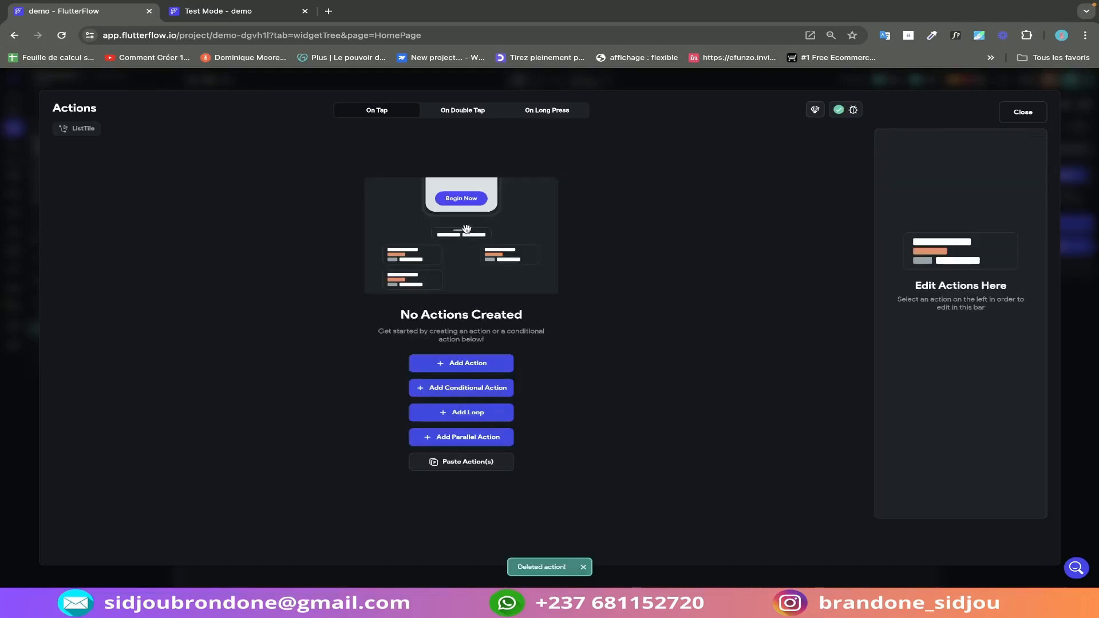
Add a conditional action to the Admin list tile's tap, using the authenticated user's admin field as the condition.
click(491, 388)
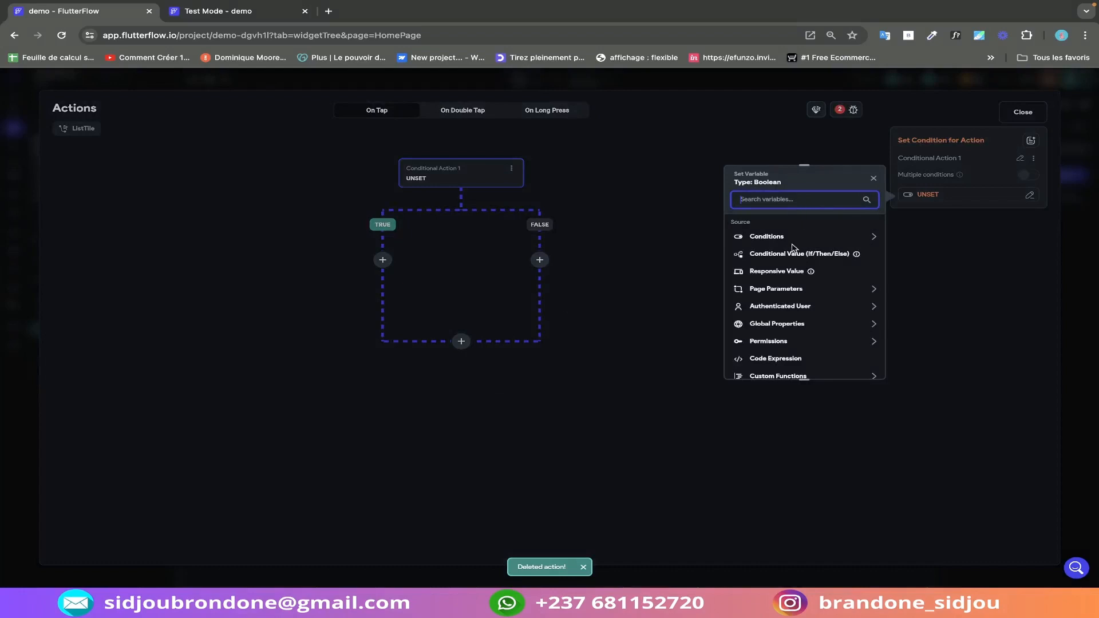
click(789, 308)
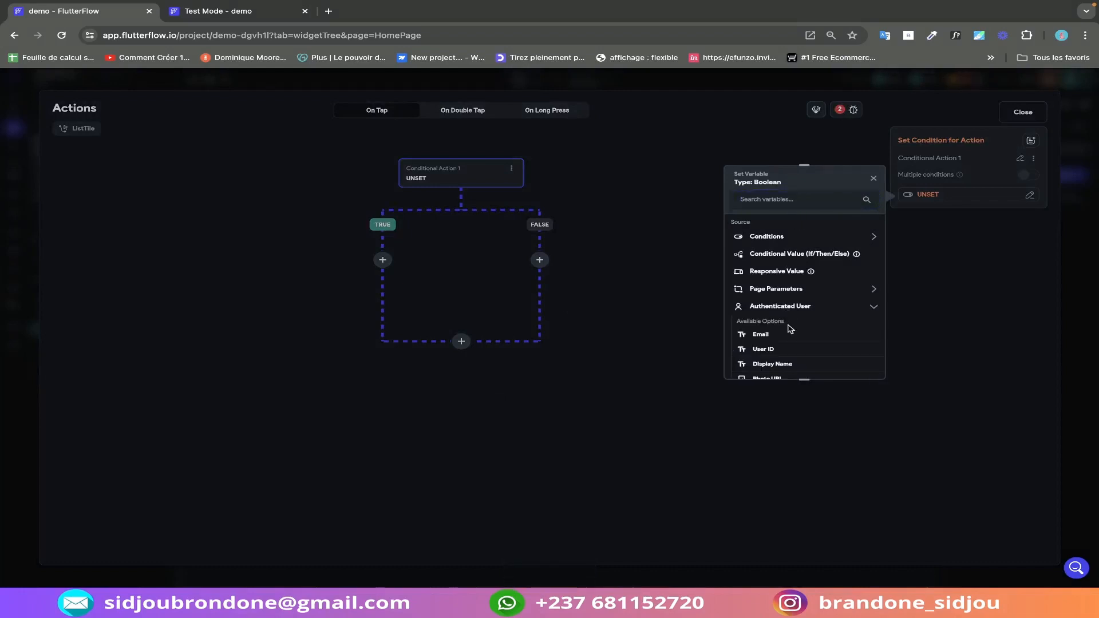
scroll(789, 315, down, 4)
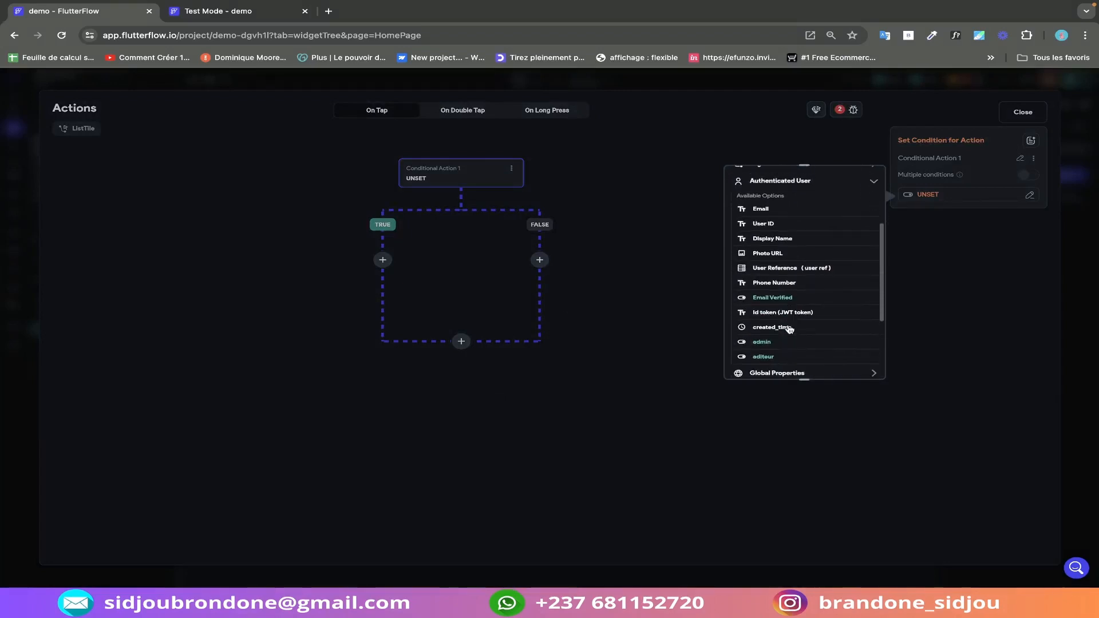
click(758, 341)
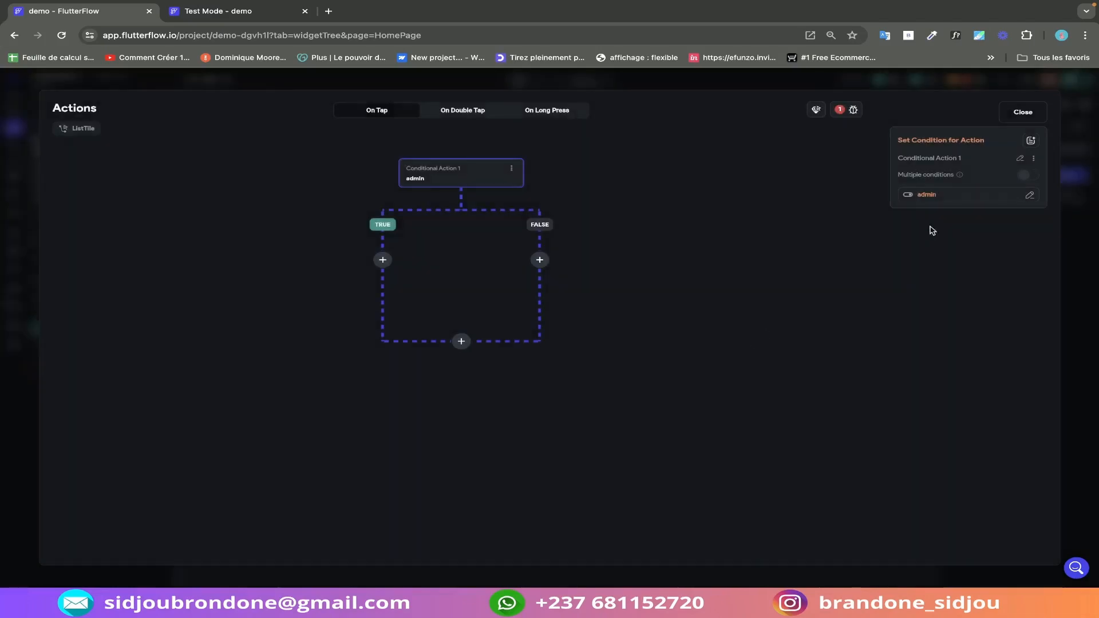
Add a Navigate To action for the Admin page on the TRUE branch of the condition.
click(383, 261)
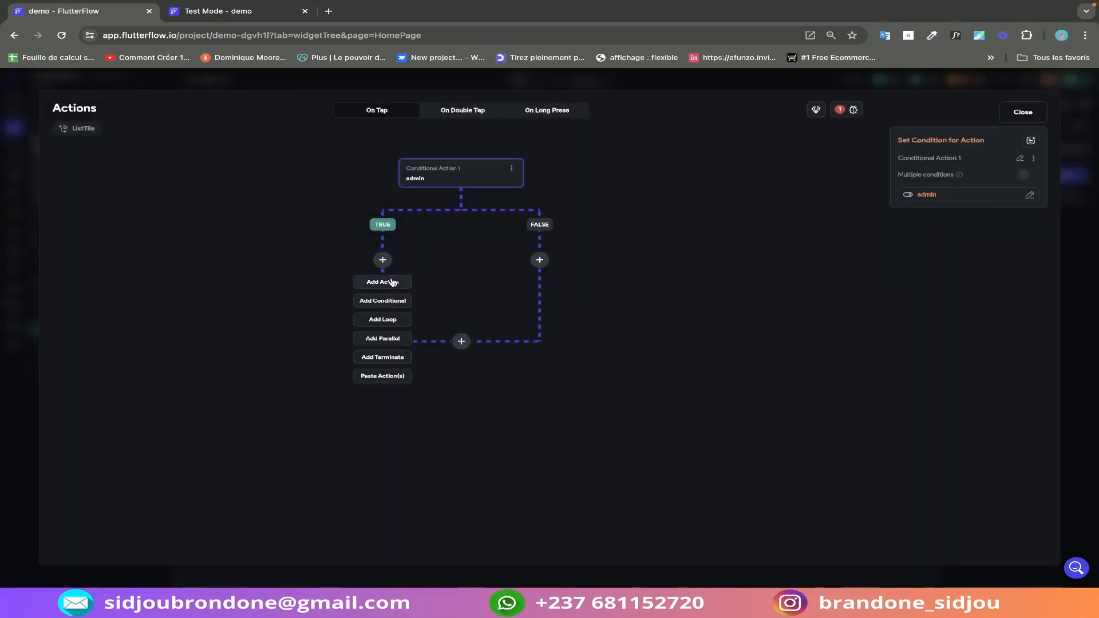
click(392, 282)
click(934, 237)
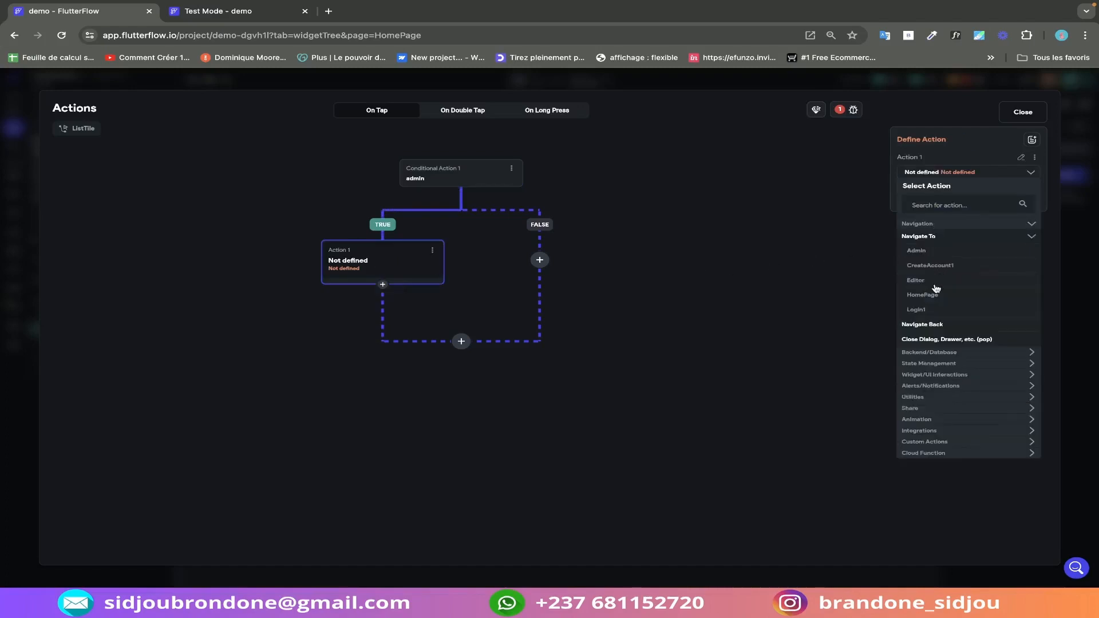
click(930, 256)
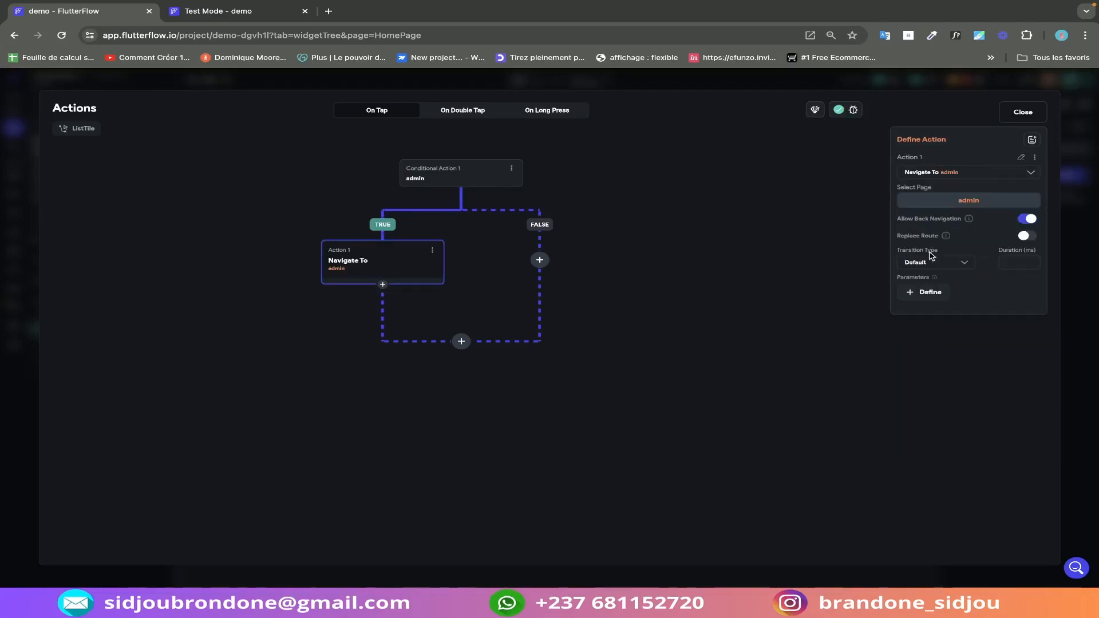
End the FALSE branch of the admin condition with a Terminate action.
click(551, 257)
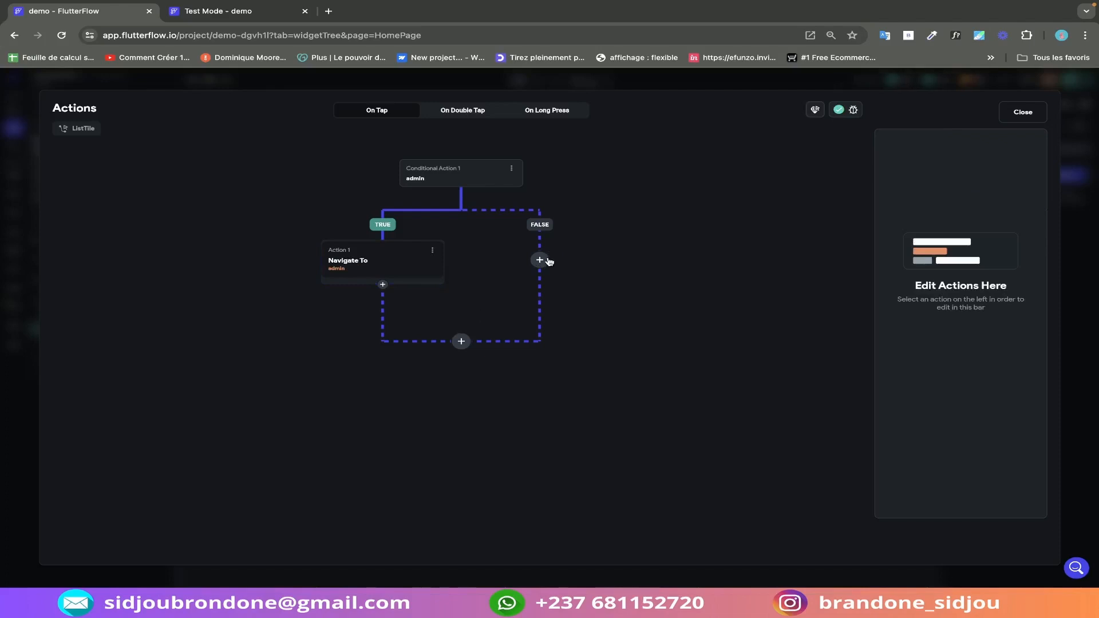
click(547, 259)
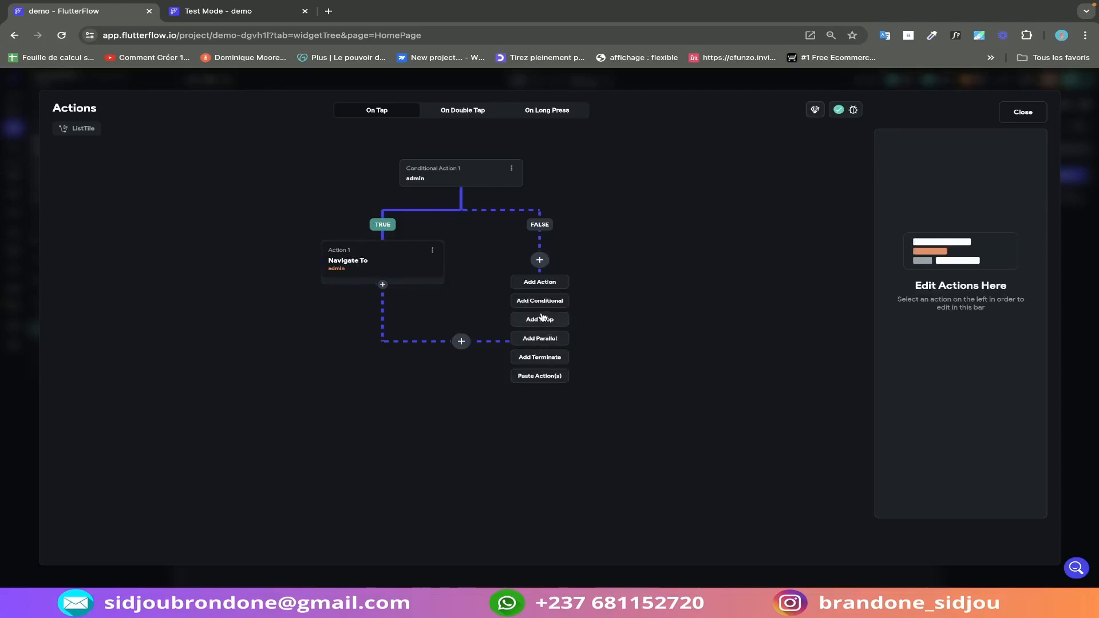
click(545, 357)
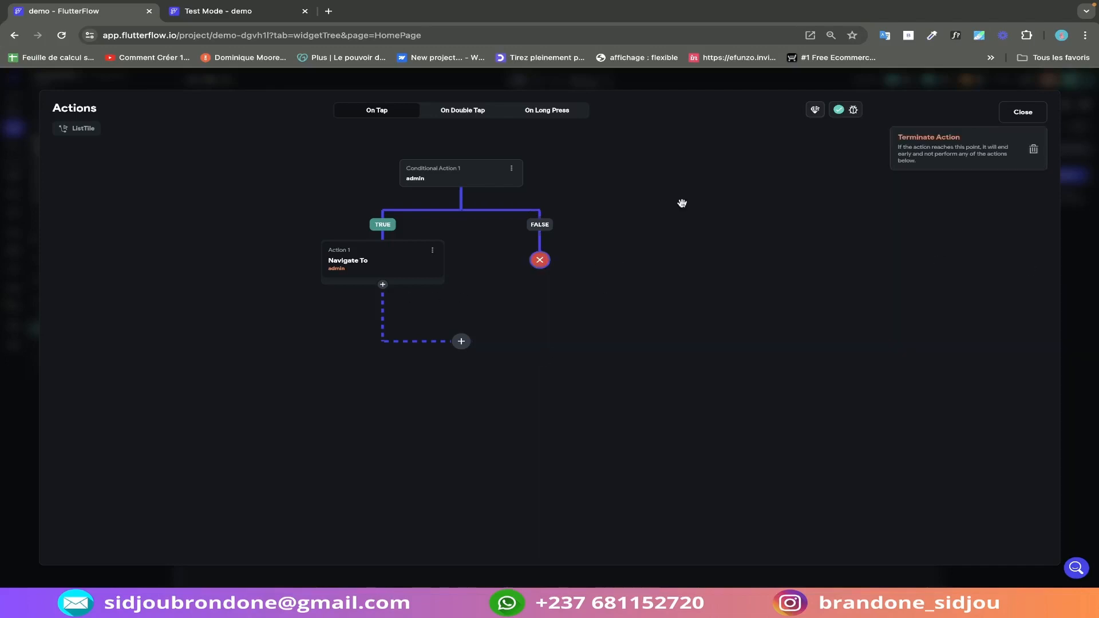
Copy the Admin tile's conditional actions and paste them into the tap actions of the Editeur list tile.
click(512, 170)
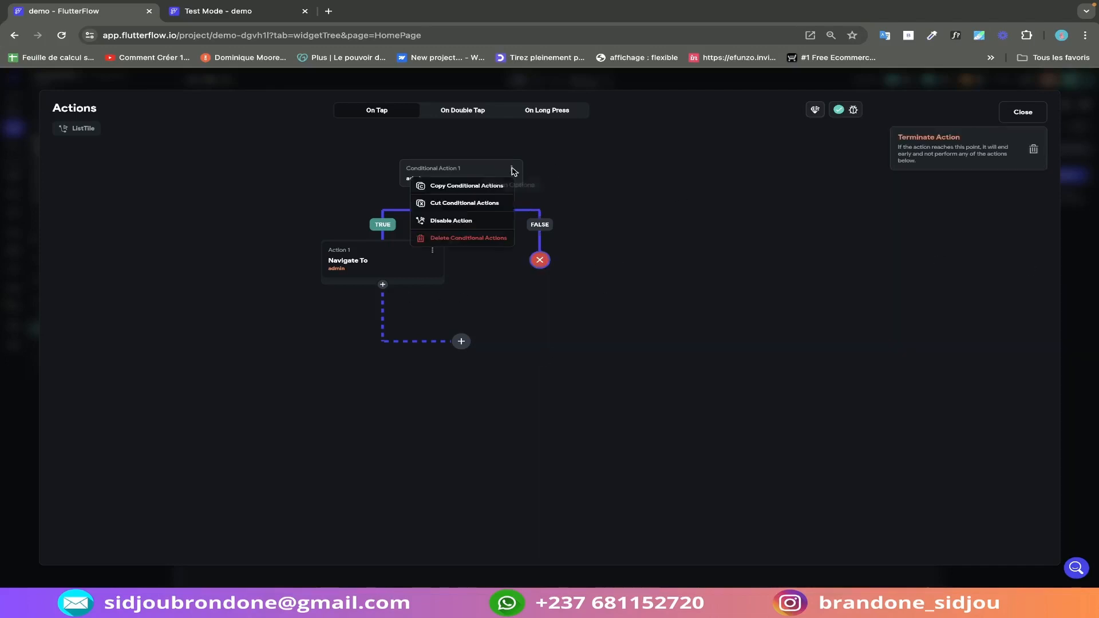
click(463, 187)
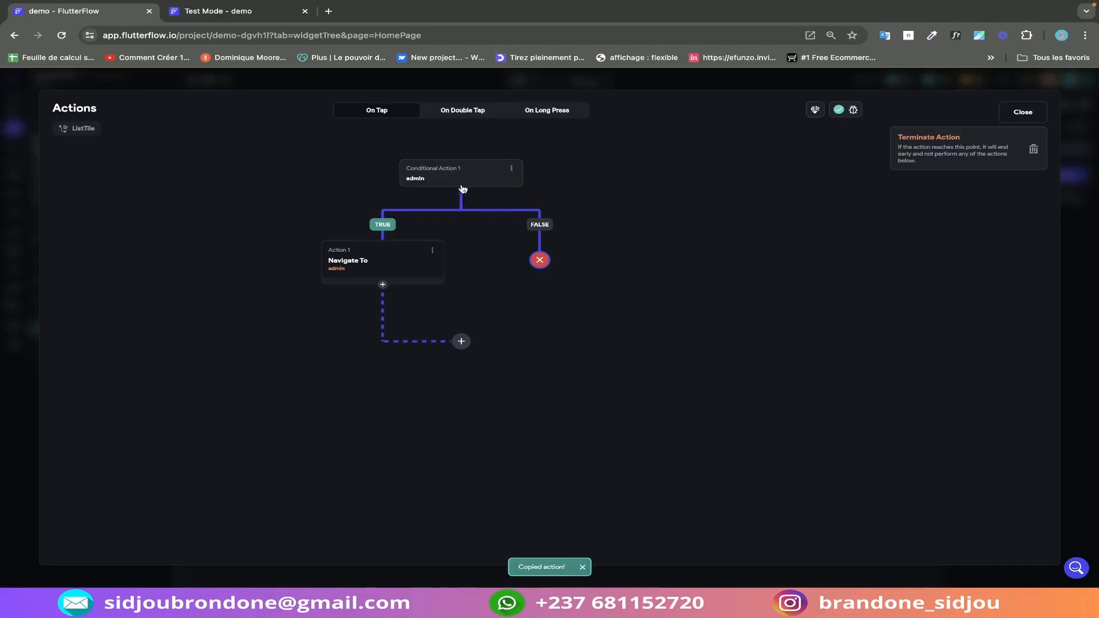
click(1023, 112)
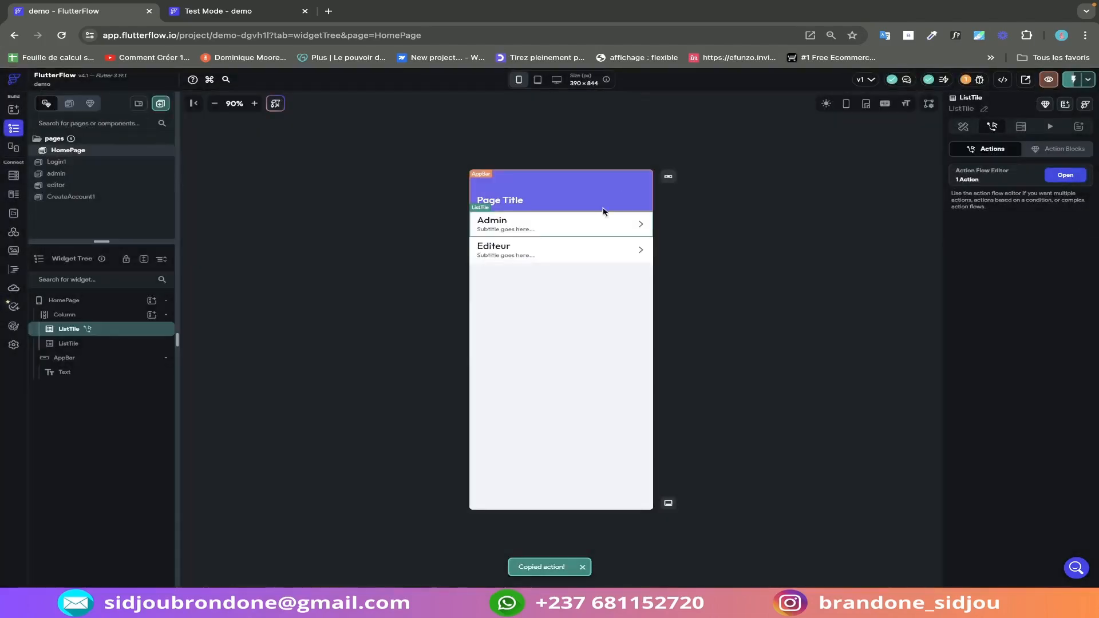
click(585, 247)
click(496, 469)
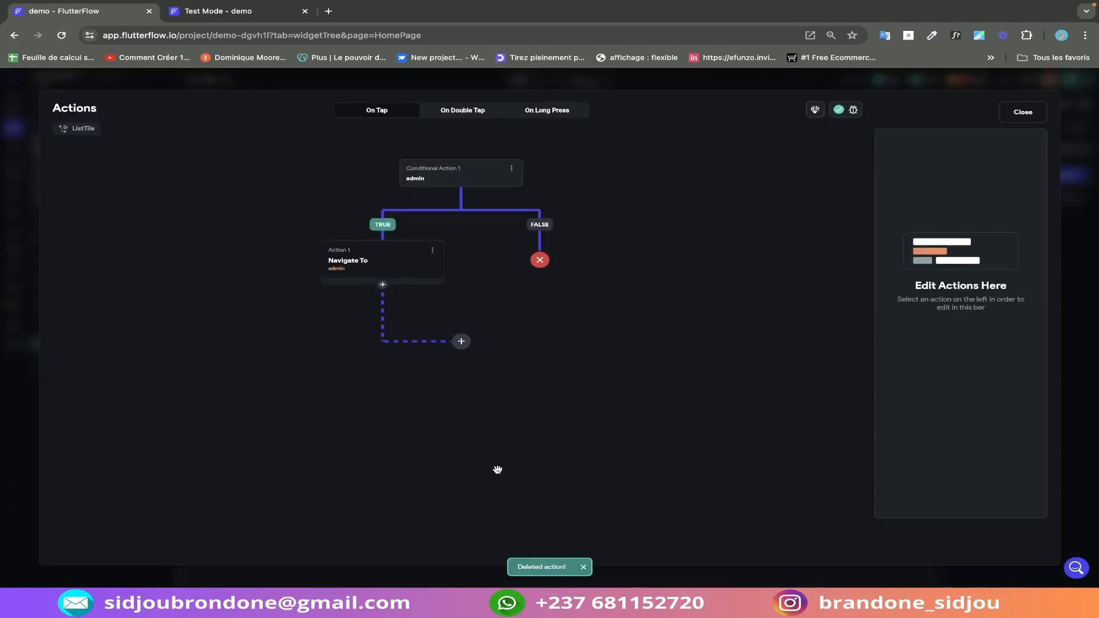
Set the Editeur tile's condition to the authenticated user's editeur field.
click(468, 182)
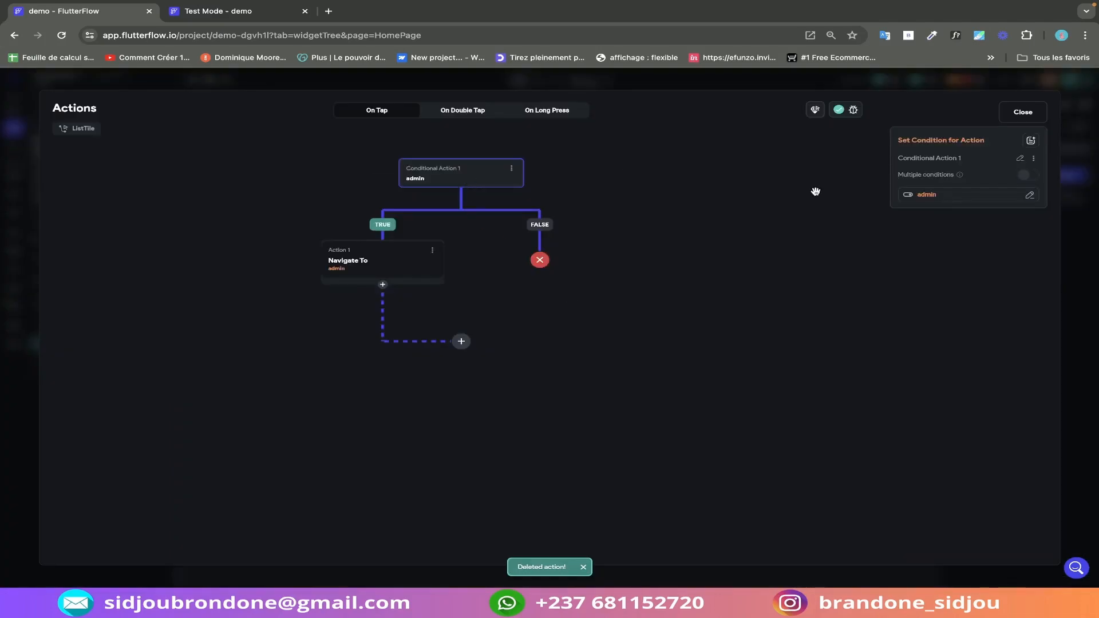
click(963, 200)
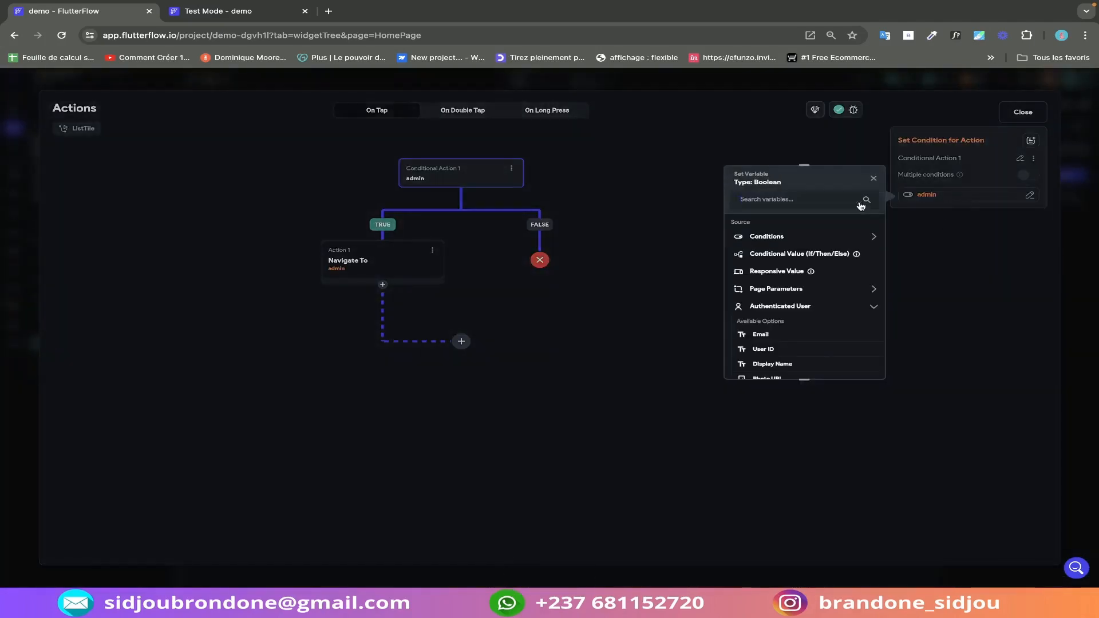
click(859, 204)
scroll(829, 320, down, 5)
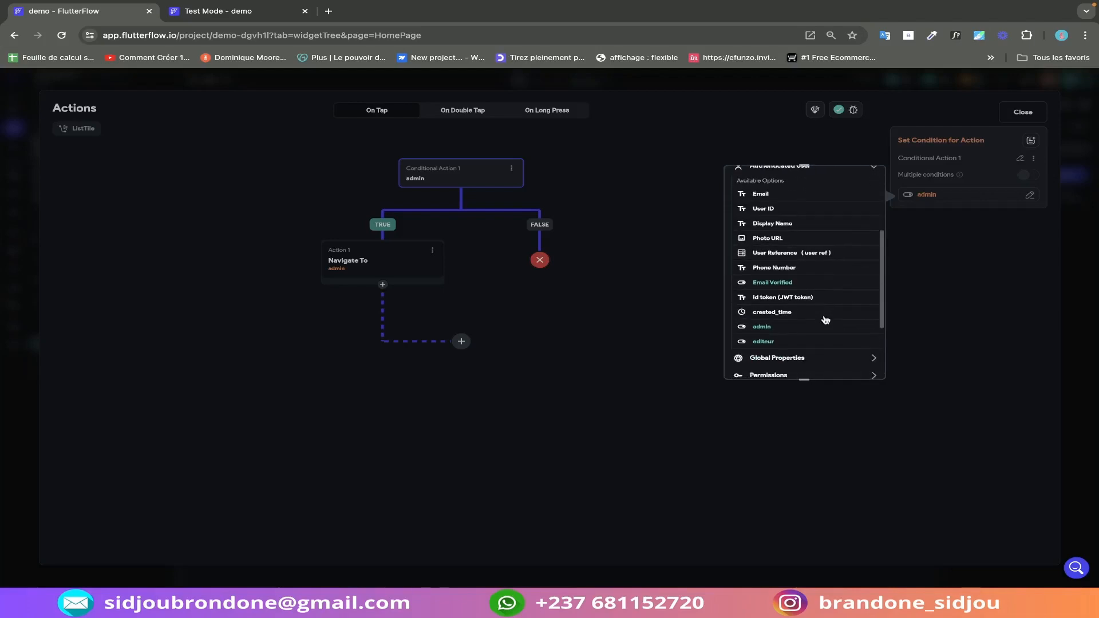
click(764, 342)
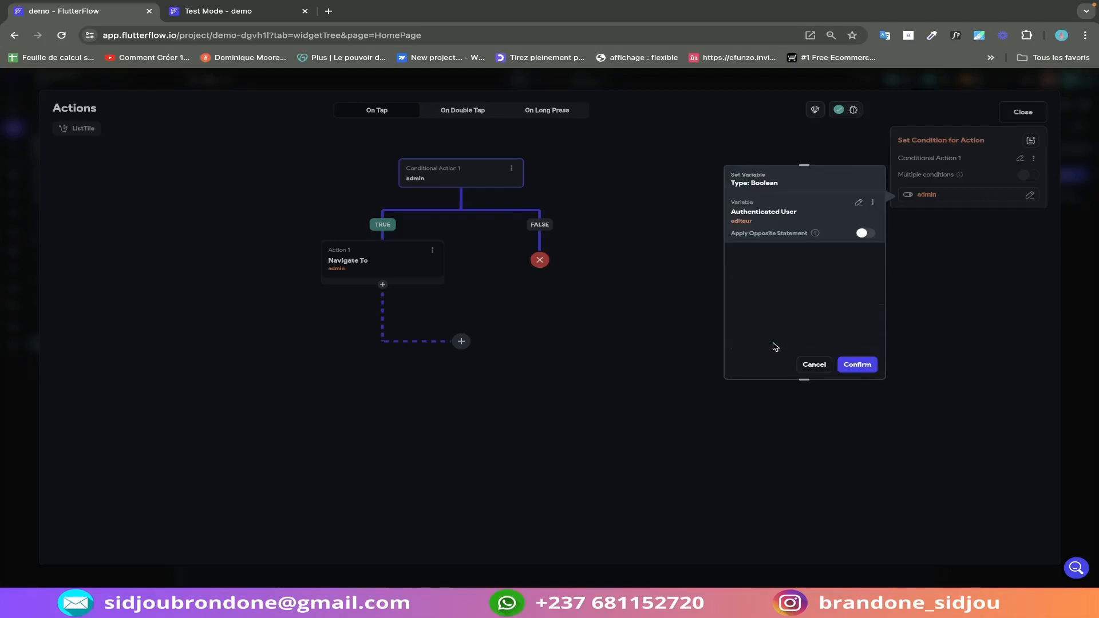
click(857, 365)
Set the TRUE branch navigation of the Editeur tile to the Editor page and close the action editor.
click(363, 263)
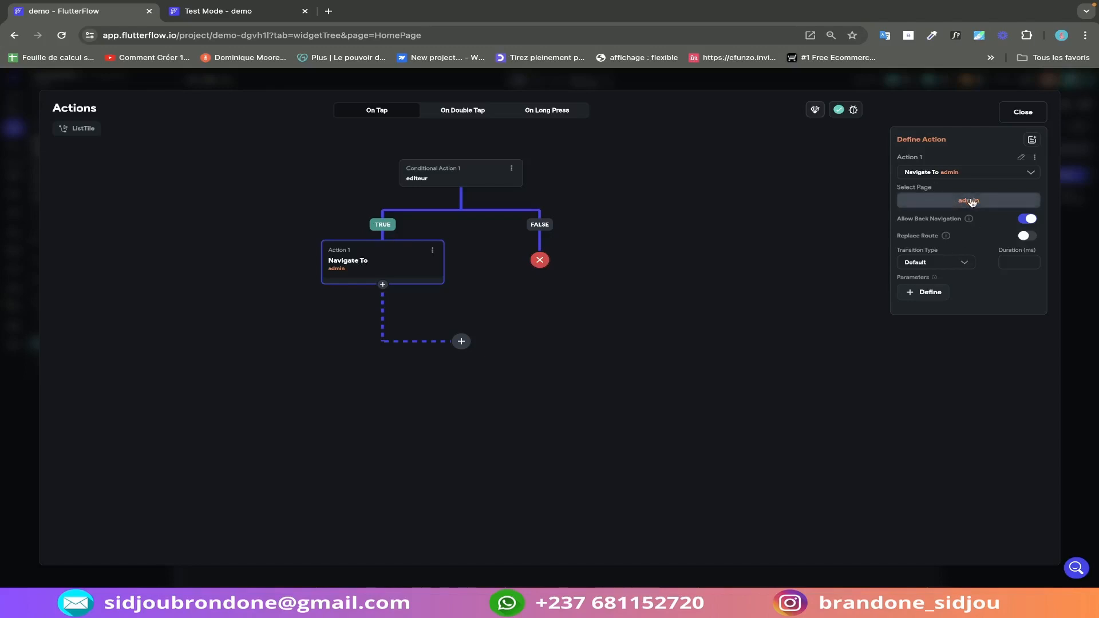
click(1021, 174)
click(985, 238)
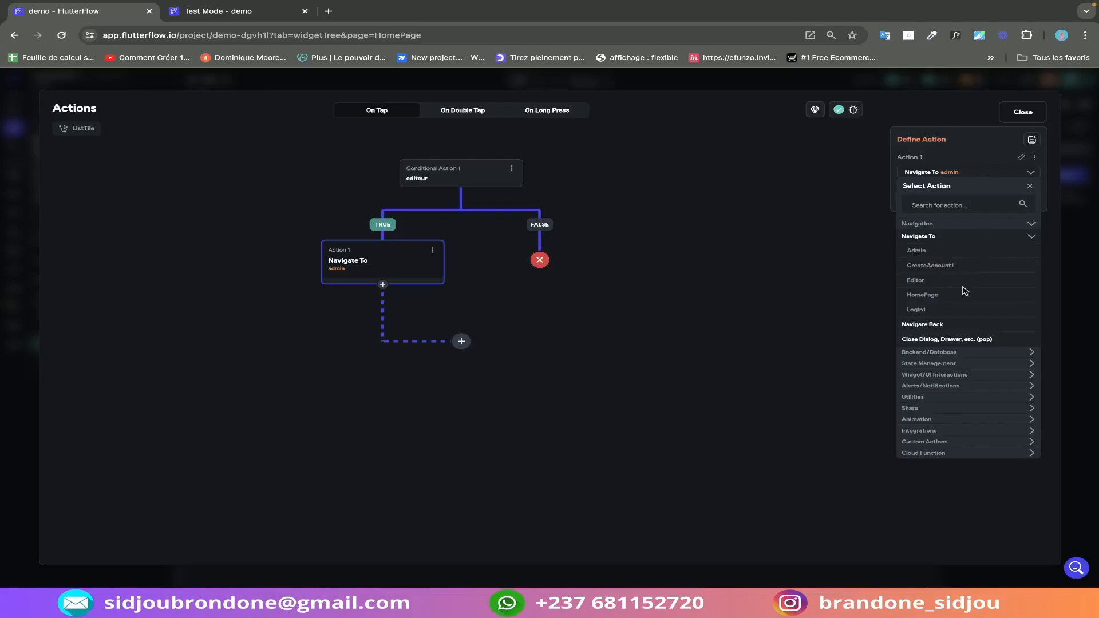
click(919, 280)
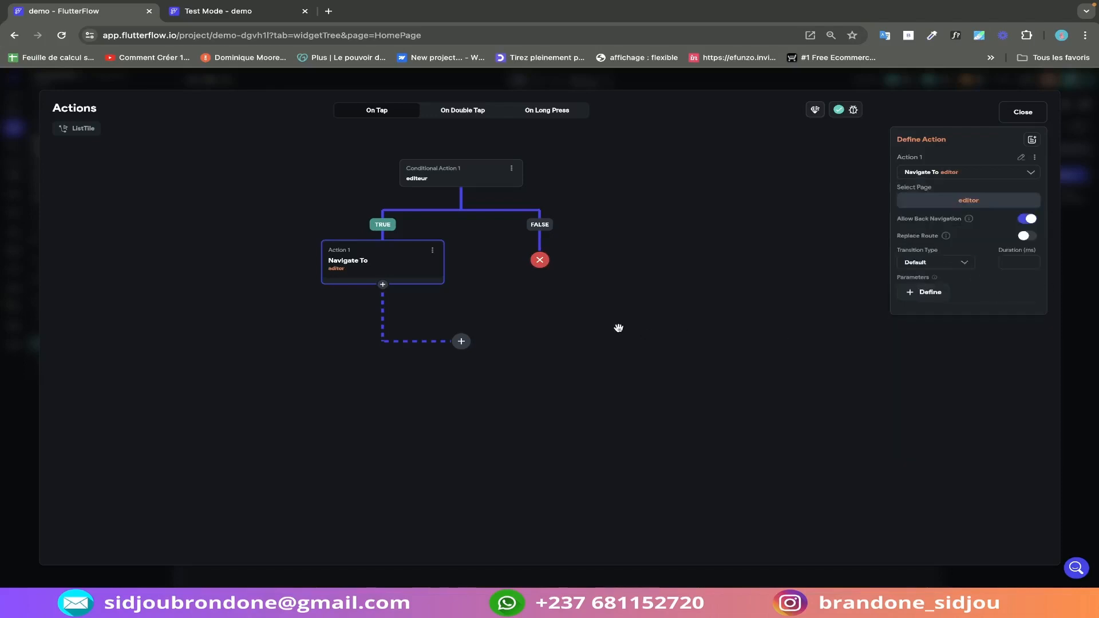
click(1067, 337)
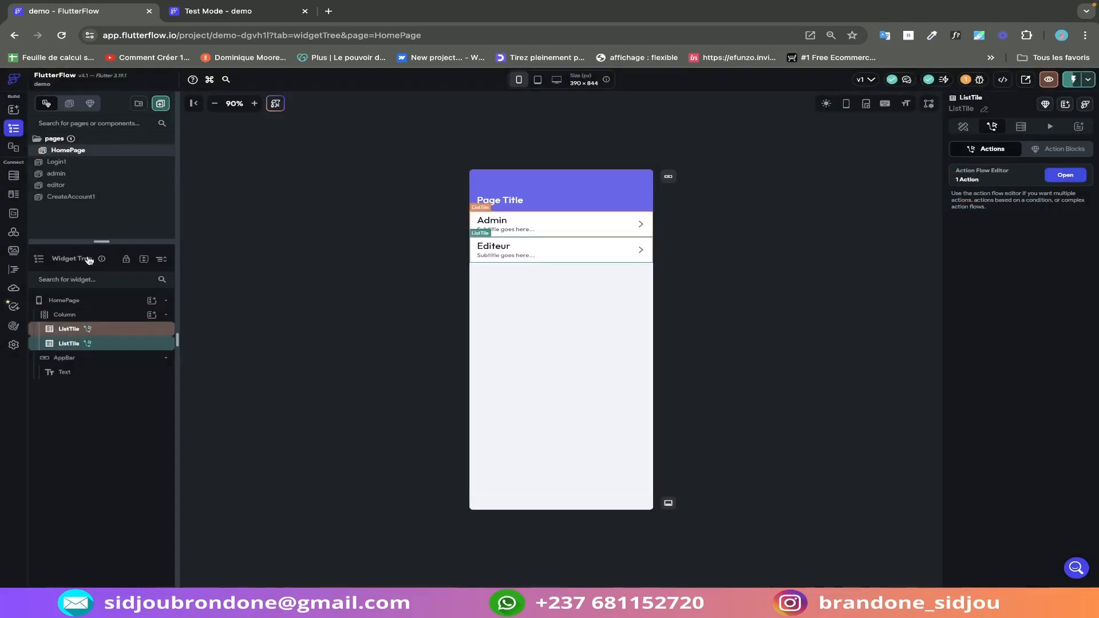
Set the app bar style of the editor page to Back Button → Center Title.
click(63, 186)
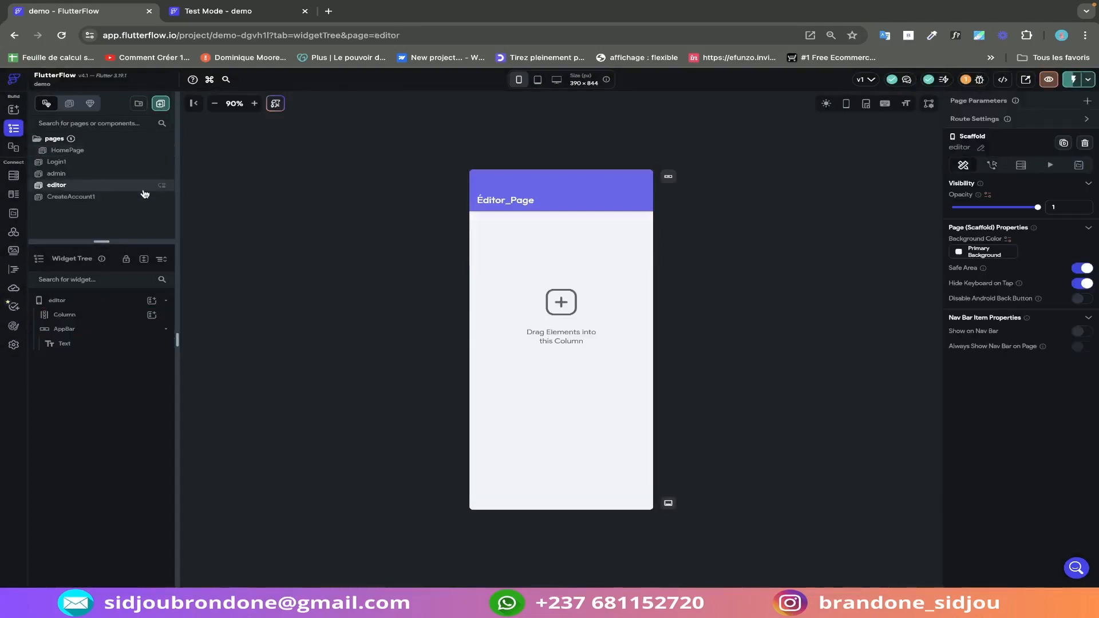
click(590, 198)
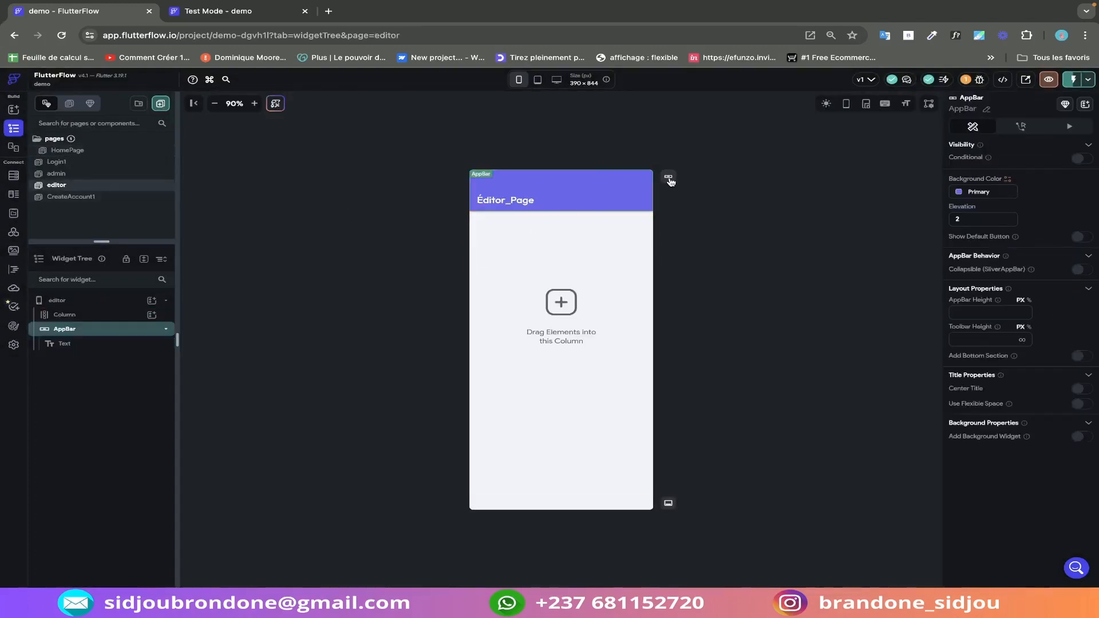
click(669, 178)
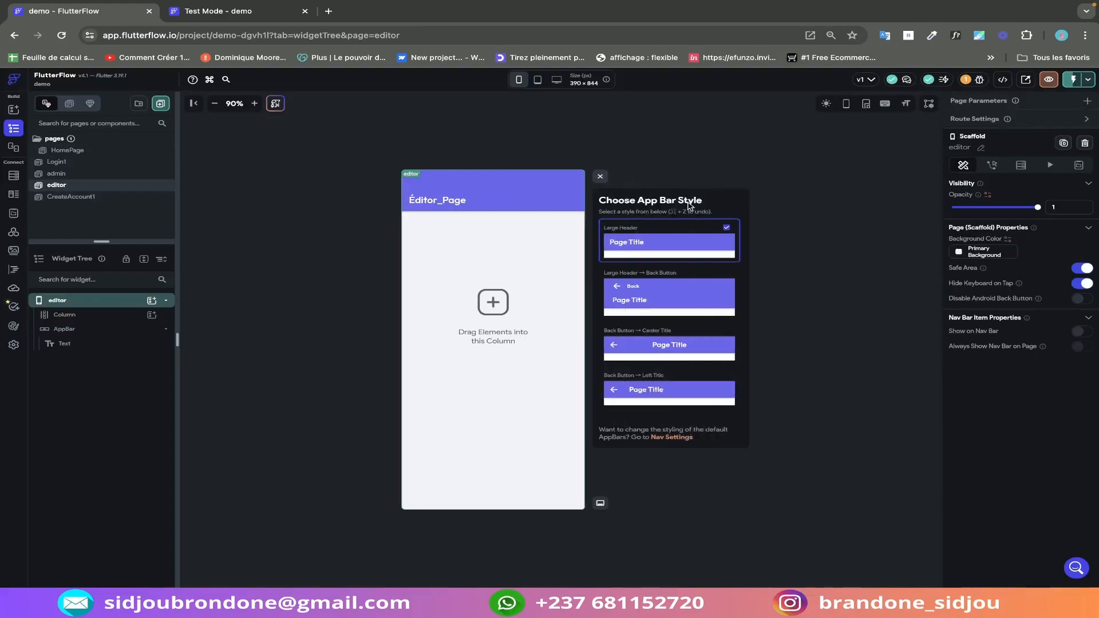
click(640, 334)
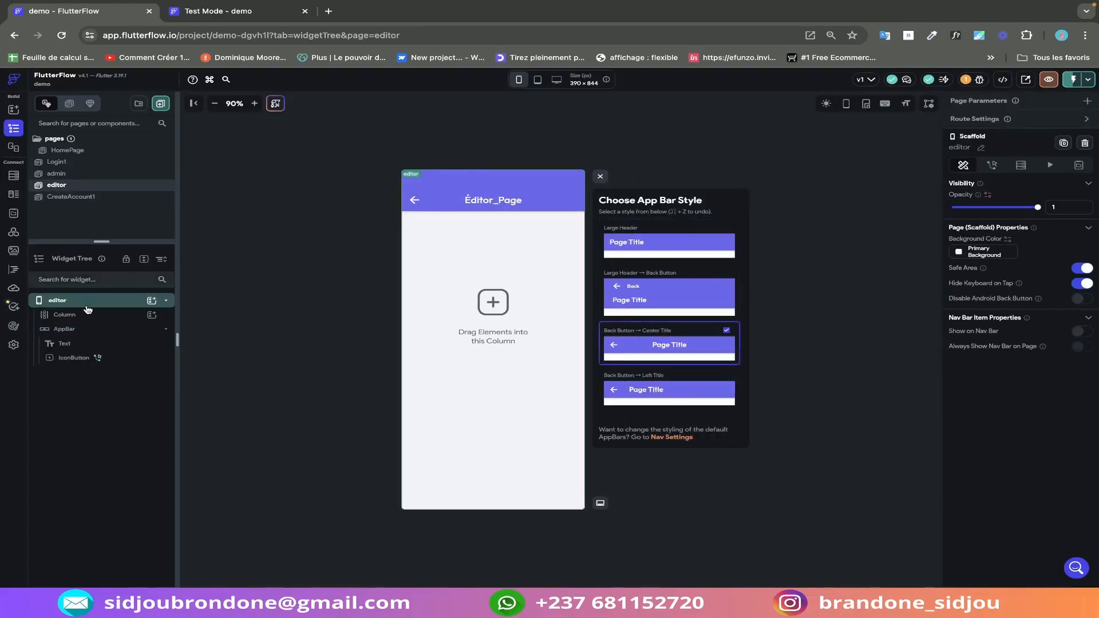
Open the admin page and select its app bar.
click(131, 174)
click(449, 193)
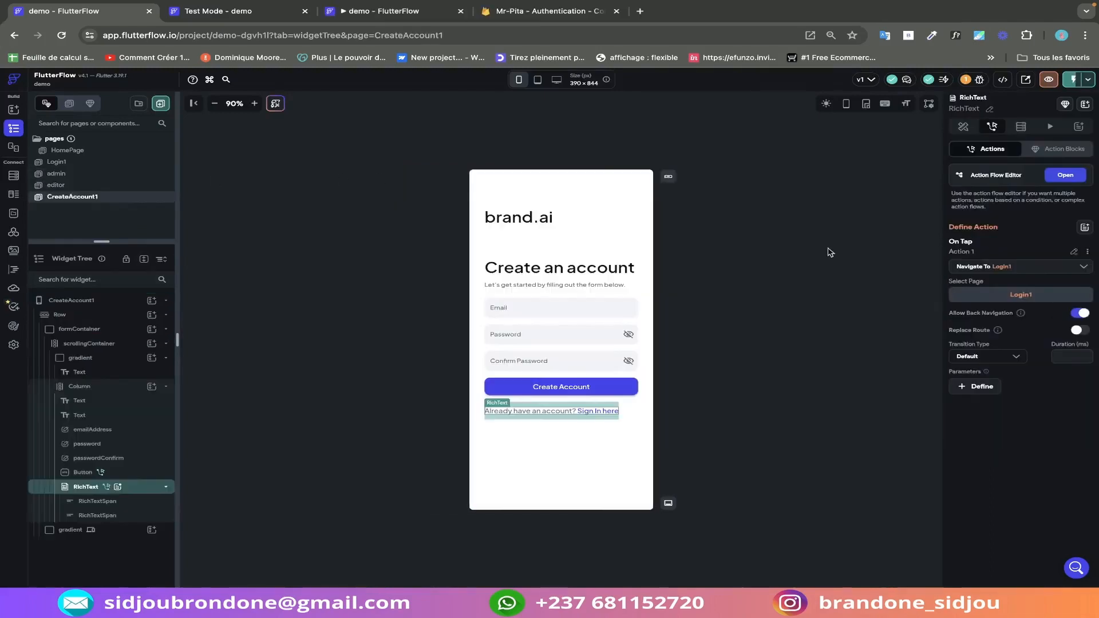